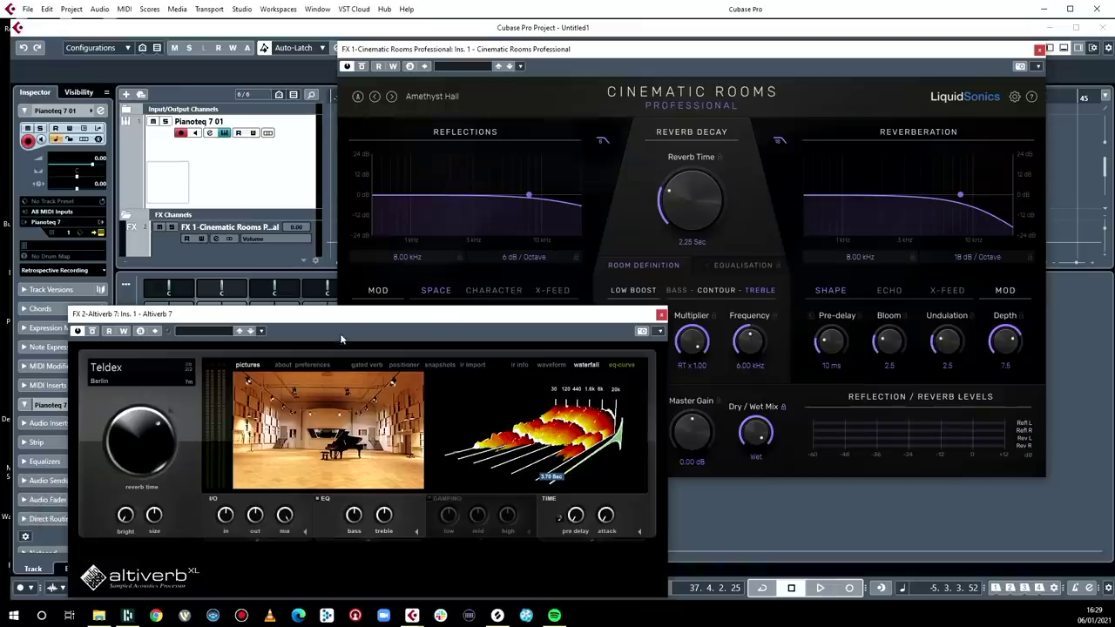
# - Move the Altiverb 7 window clear of the mixer and enable the Pianoteq channel's send to FX 2-Altiverb 7
pyautogui.moveTo(343, 321); pyautogui.dragTo(377, 229)
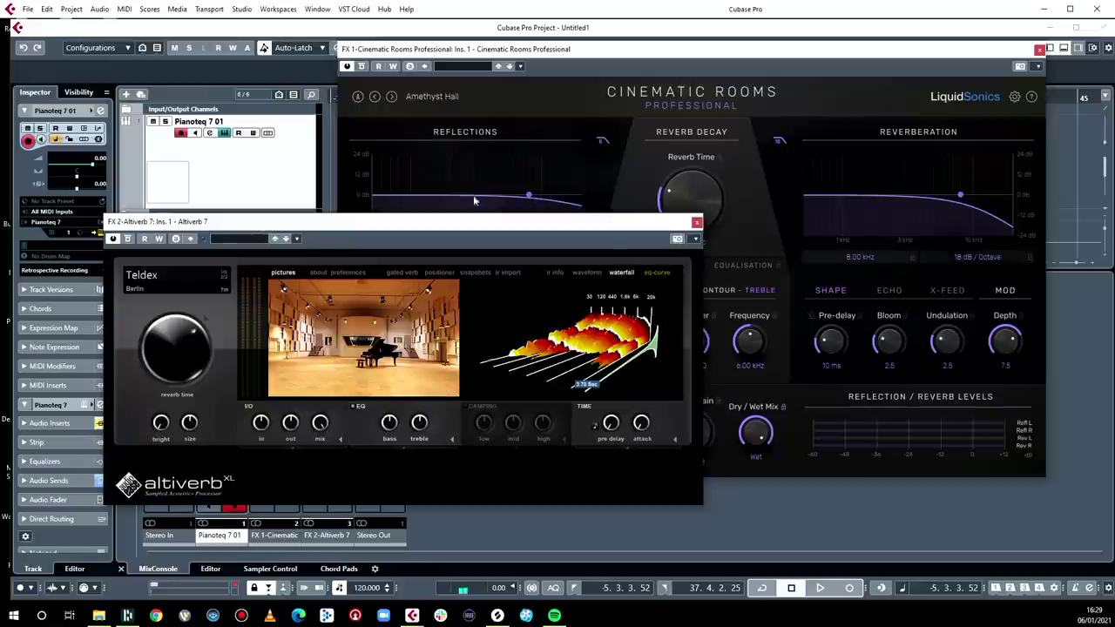
pyautogui.moveTo(400, 307)
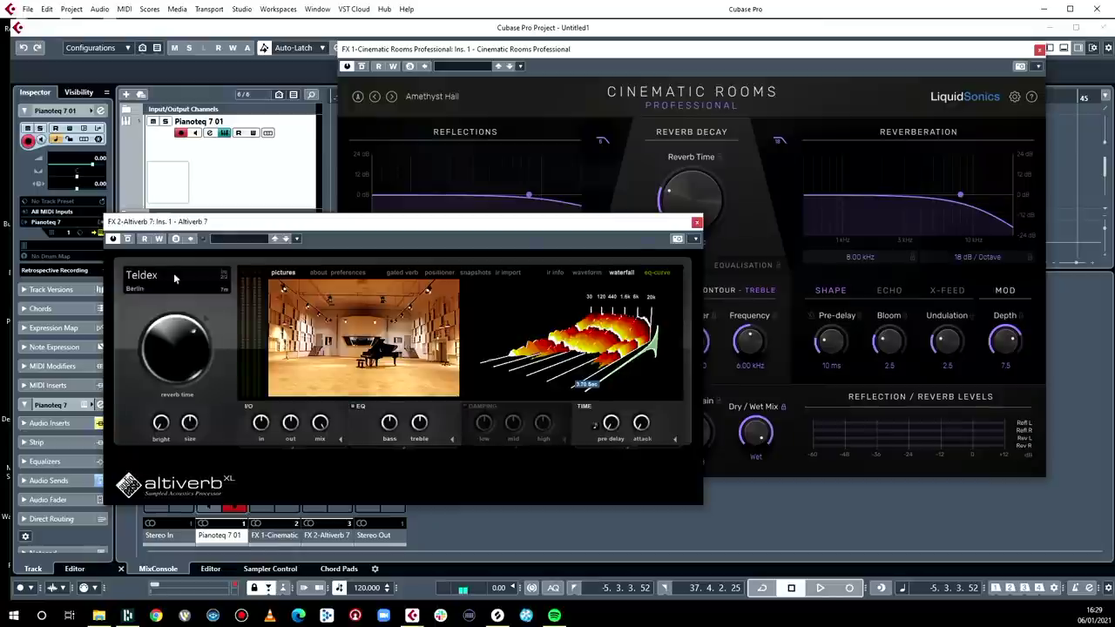
pyautogui.moveTo(394, 322)
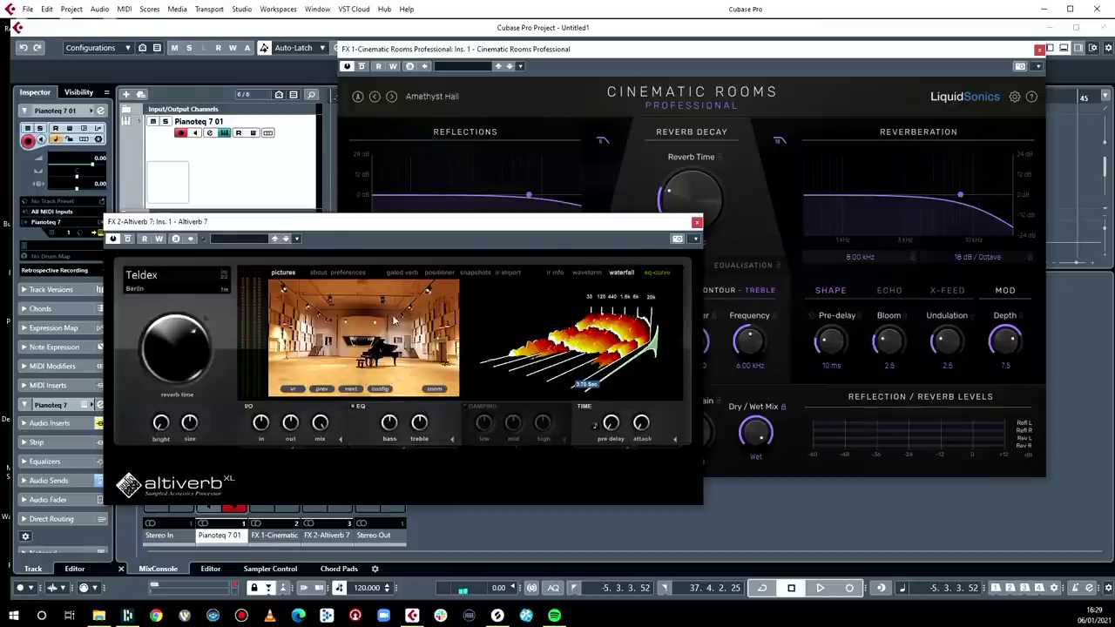
pyautogui.moveTo(619, 313)
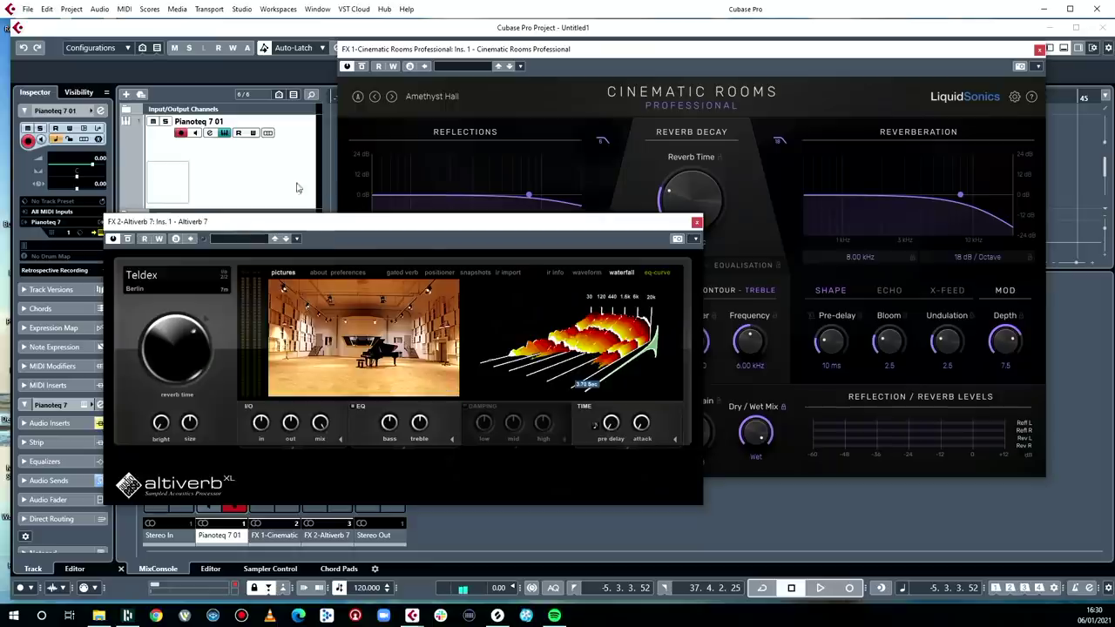
pyautogui.moveTo(297, 222); pyautogui.dragTo(447, 218)
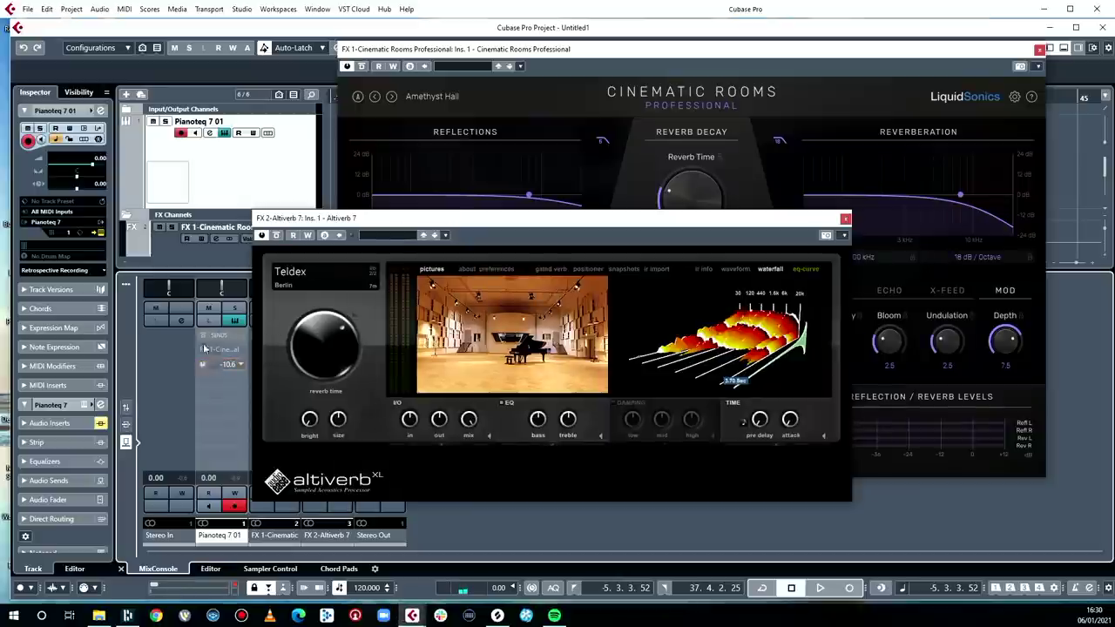
pyautogui.moveTo(1031, 35); pyautogui.dragTo(1114, 42)
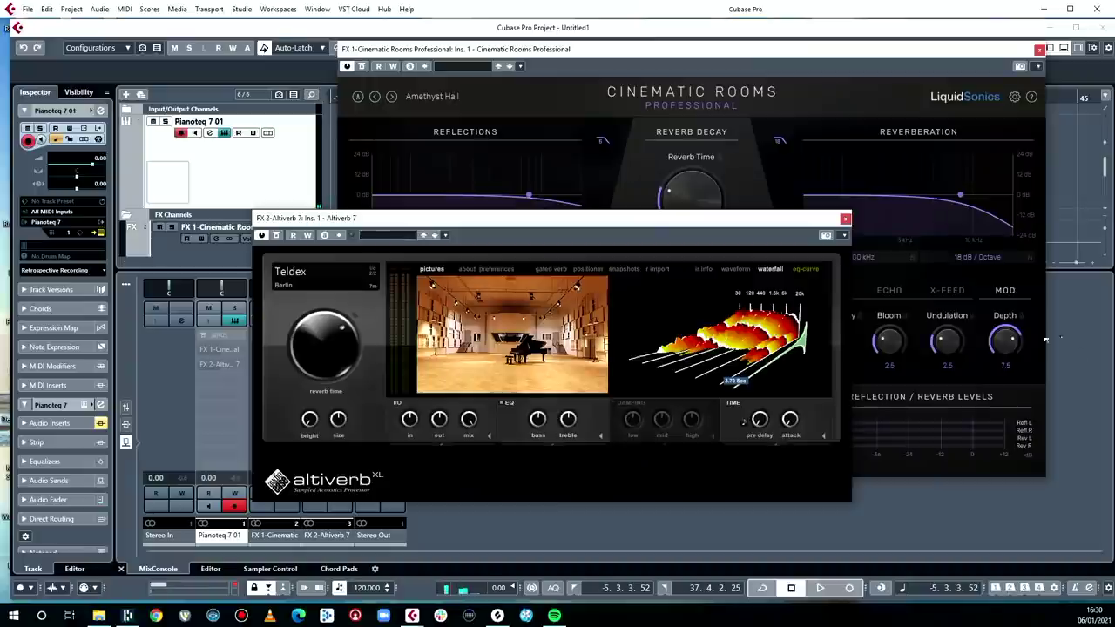
pyautogui.click(202, 364)
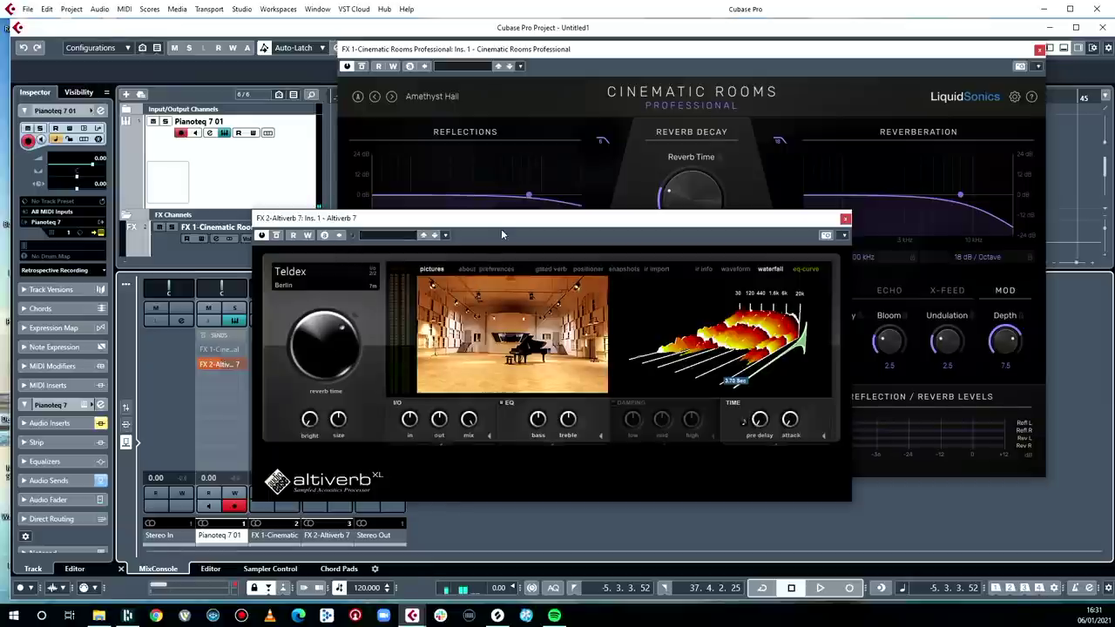
# - Audition the 20th c. Fox scoring stage impulse response and load Opera House, Sydney from the concert hall category in Altiverb
pyautogui.click(488, 324)
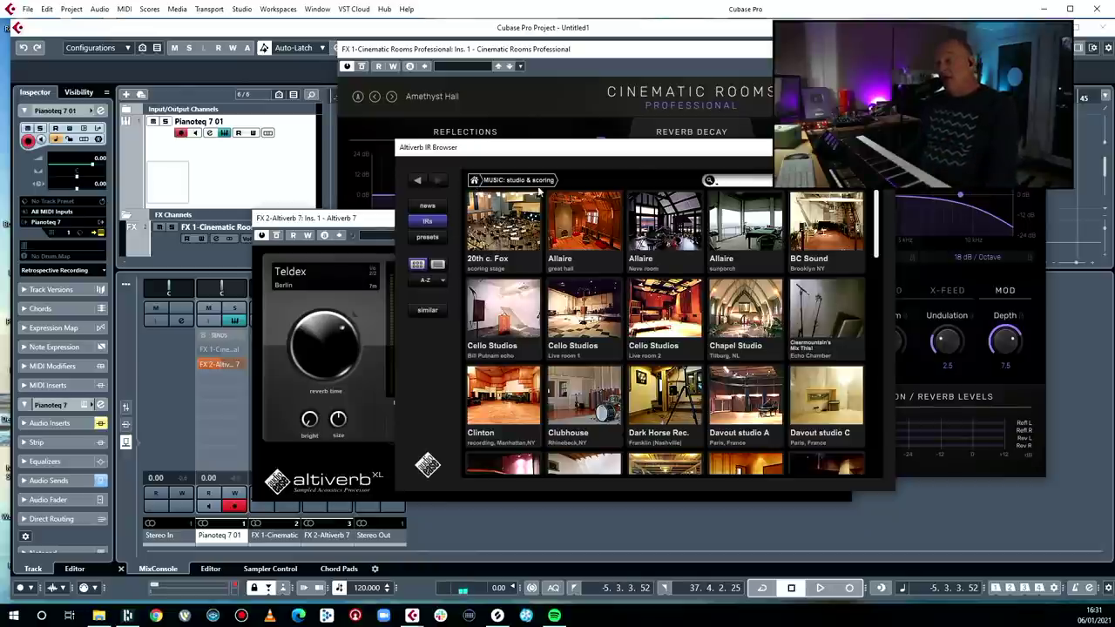
pyautogui.click(503, 225)
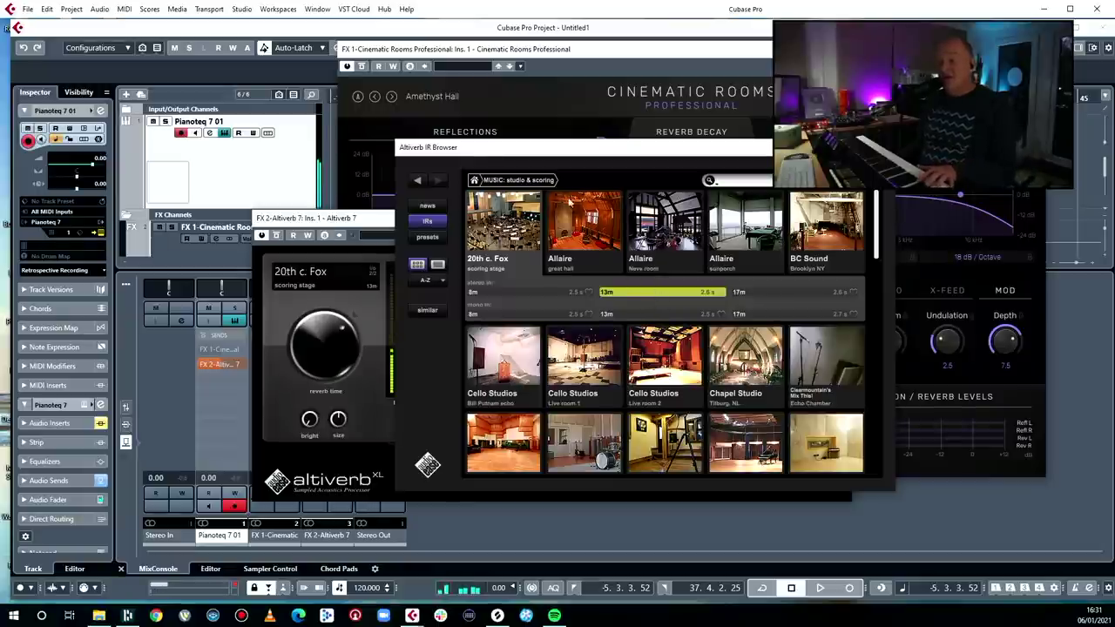
pyautogui.click(474, 180)
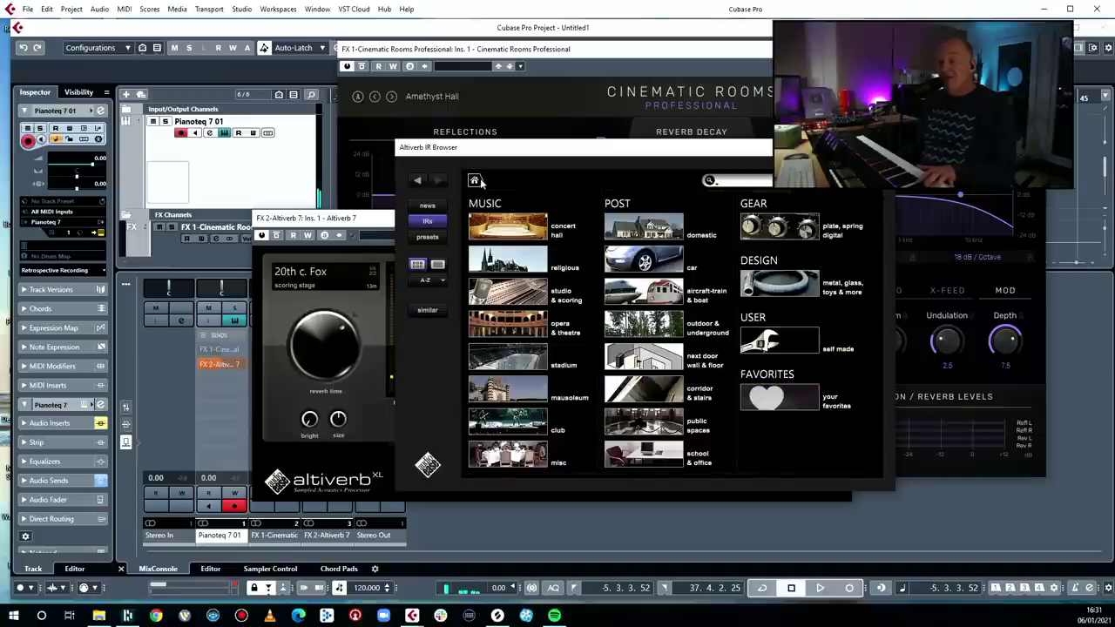
pyautogui.click(512, 233)
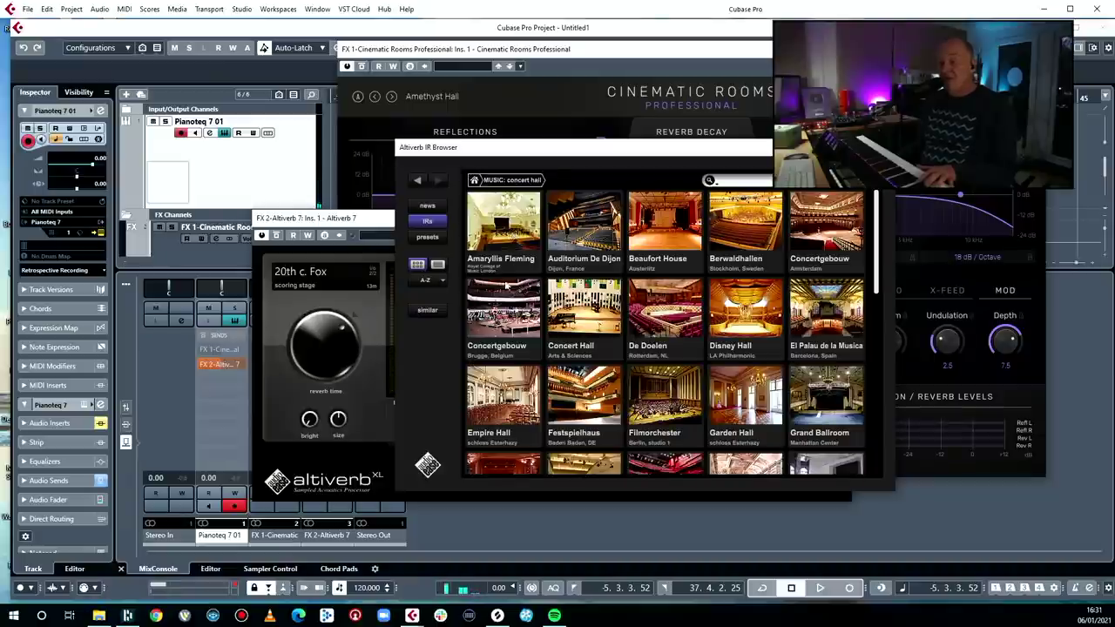
pyautogui.scroll(-10, 521, 376)
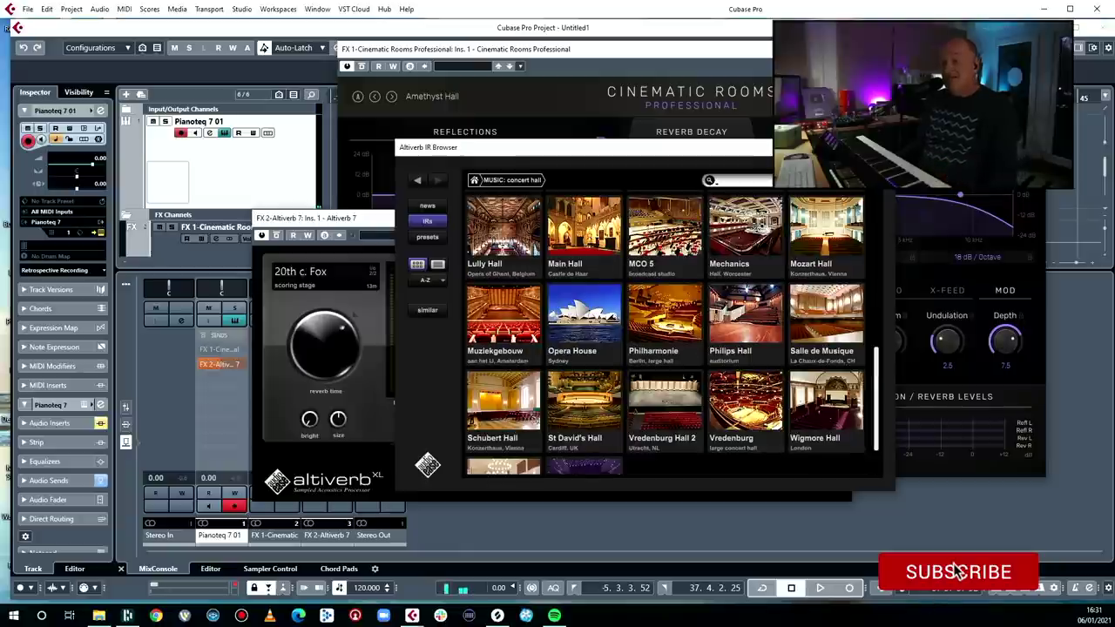
pyautogui.click(592, 324)
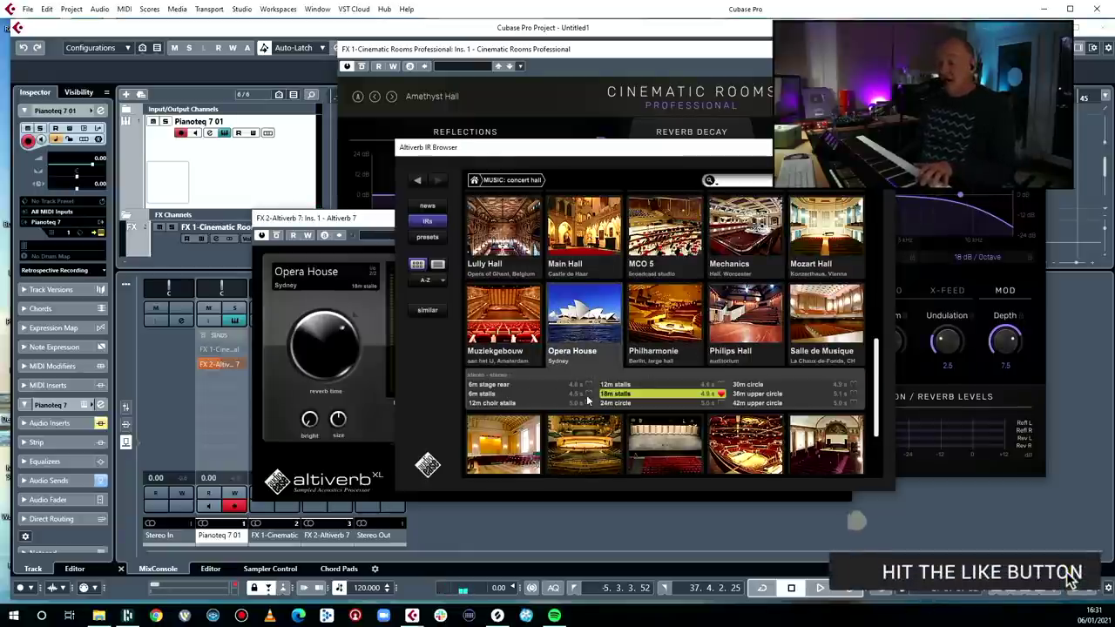
# - Audition the Sydney Opera House 6m stalls and 12m choir stalls positions and finish on 36m upper circle
pyautogui.moveTo(652, 153); pyautogui.dragTo(494, 152)
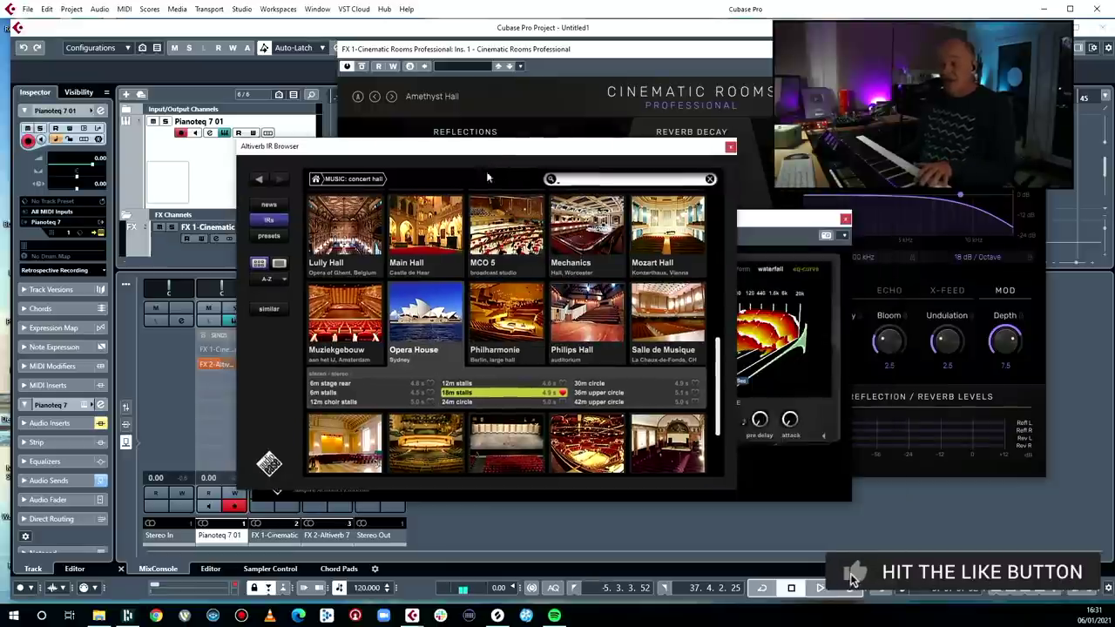
pyautogui.click(345, 393)
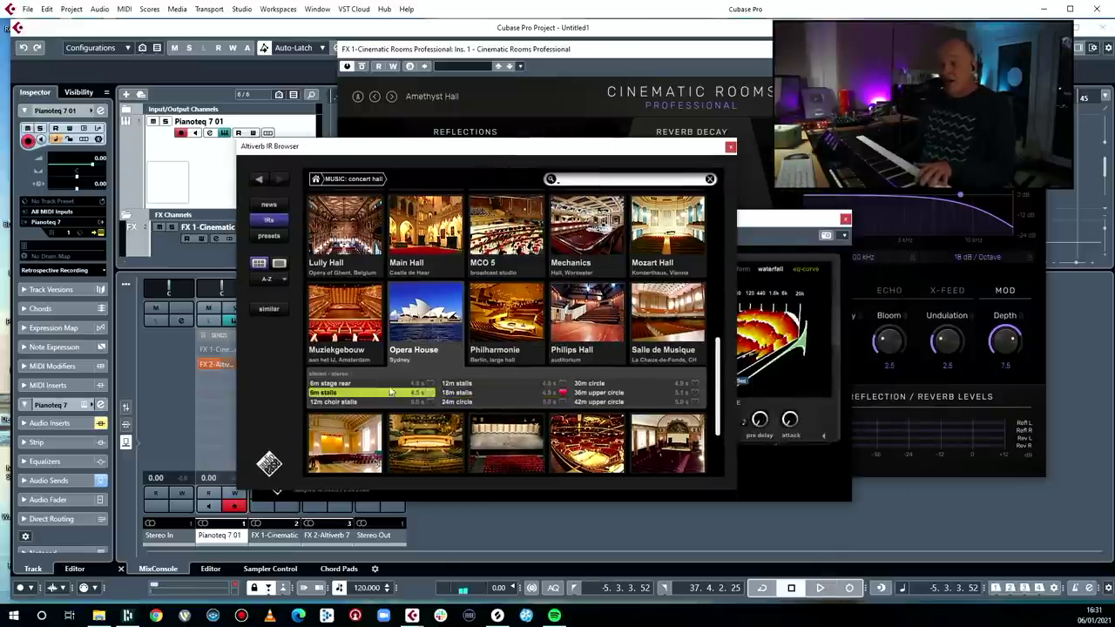
pyautogui.click(344, 401)
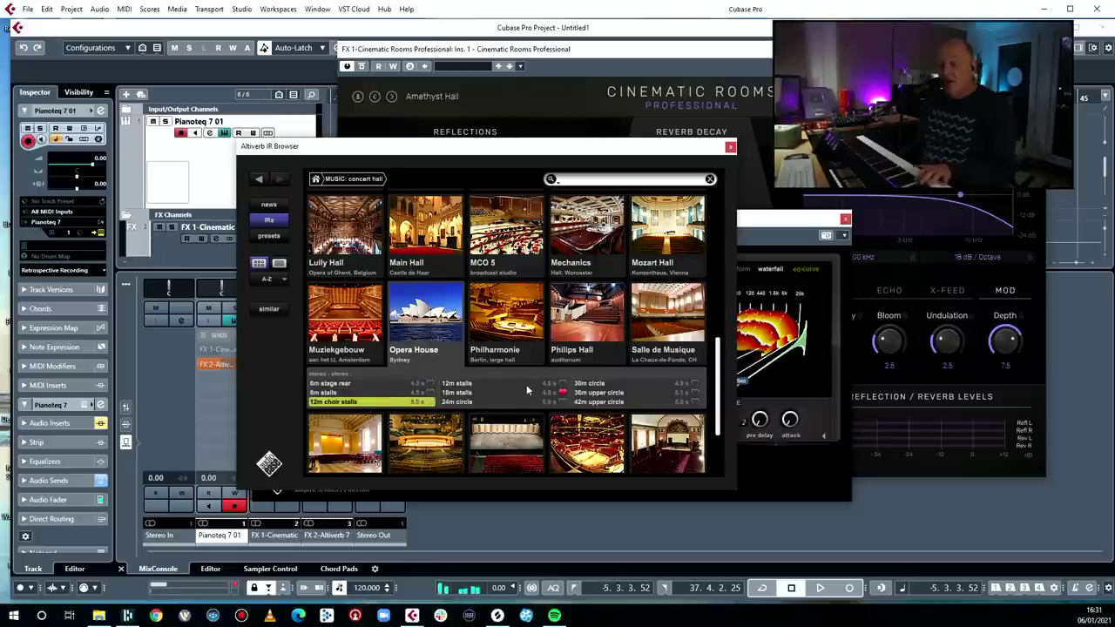
pyautogui.click(615, 393)
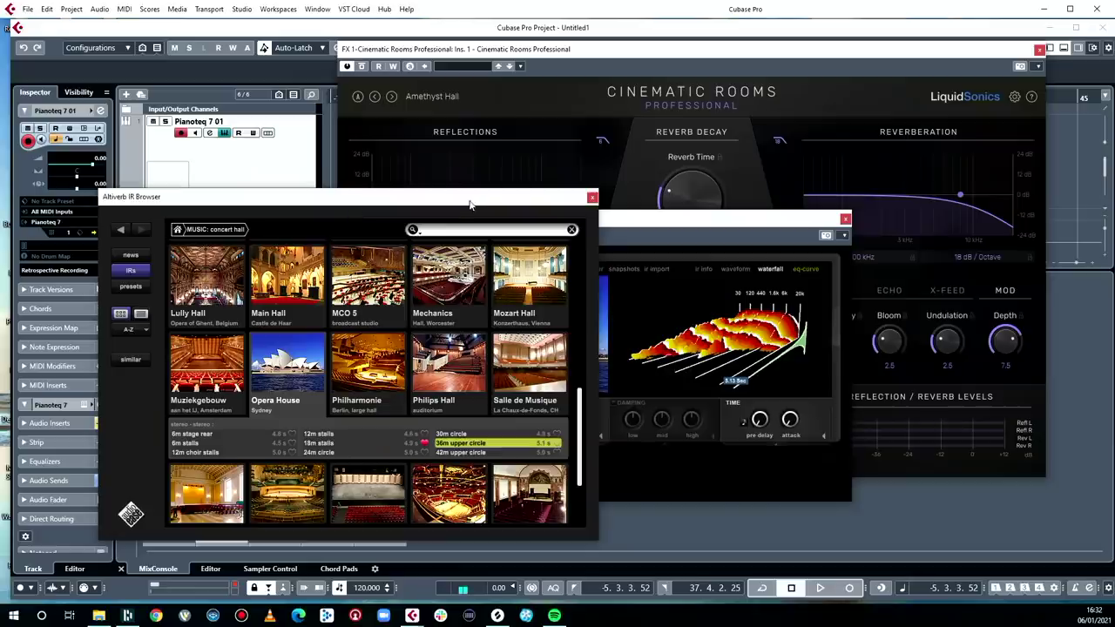
# - Close the Altiverb windows and enable the Pianoteq channel's send to FX 1-Cinematic Rooms Professional
pyautogui.click(592, 197)
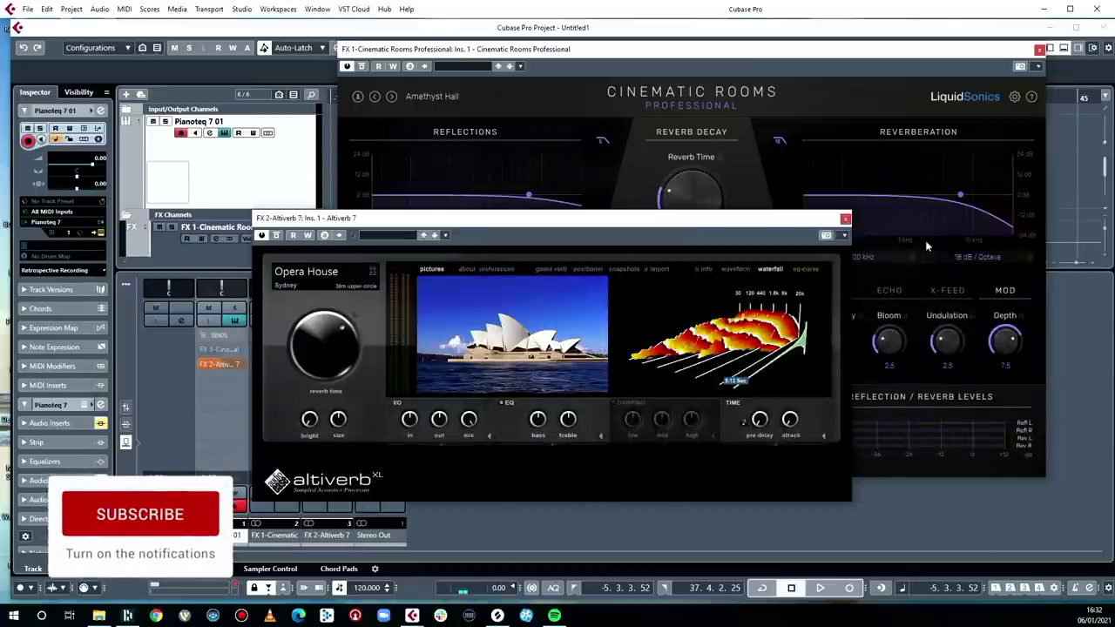
pyautogui.click(844, 219)
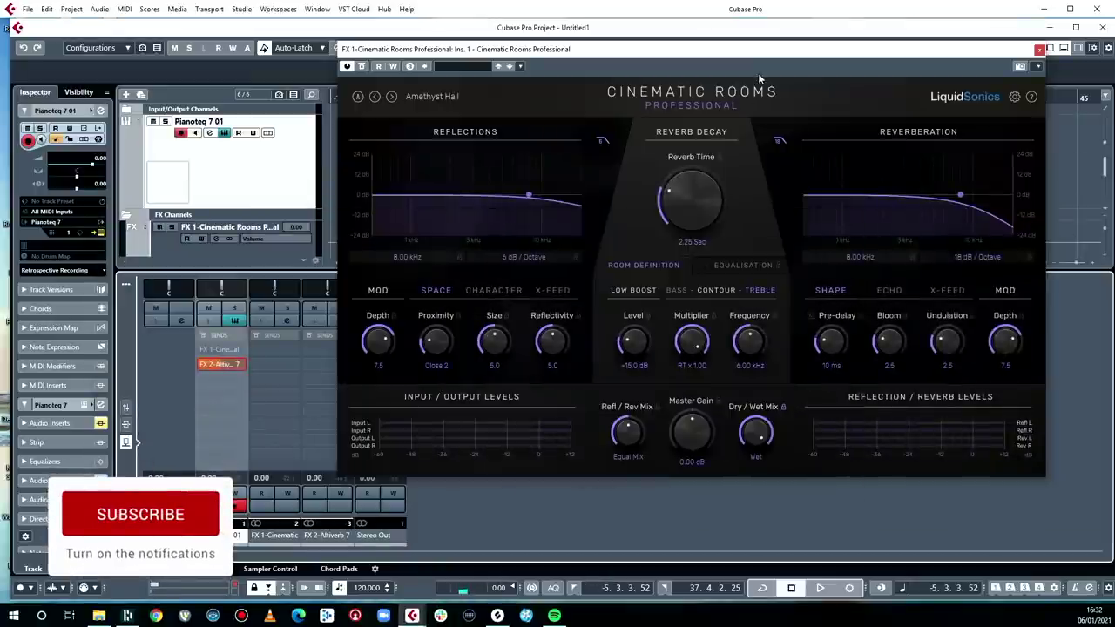
pyautogui.moveTo(719, 62); pyautogui.dragTo(529, 107)
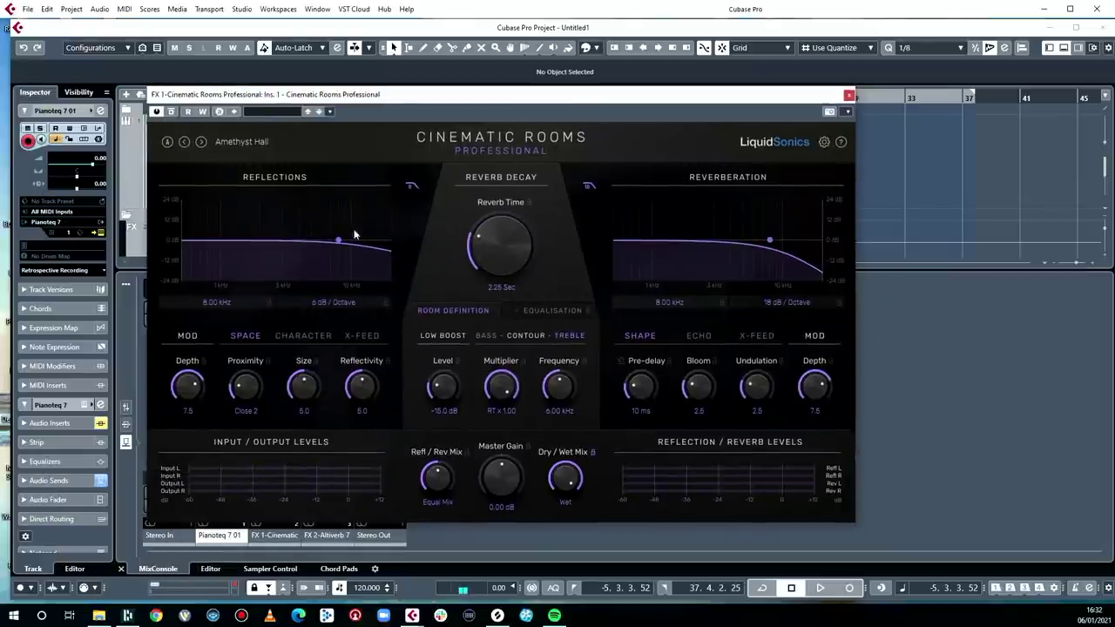
pyautogui.moveTo(416, 90); pyautogui.dragTo(477, 82)
pyautogui.click(202, 352)
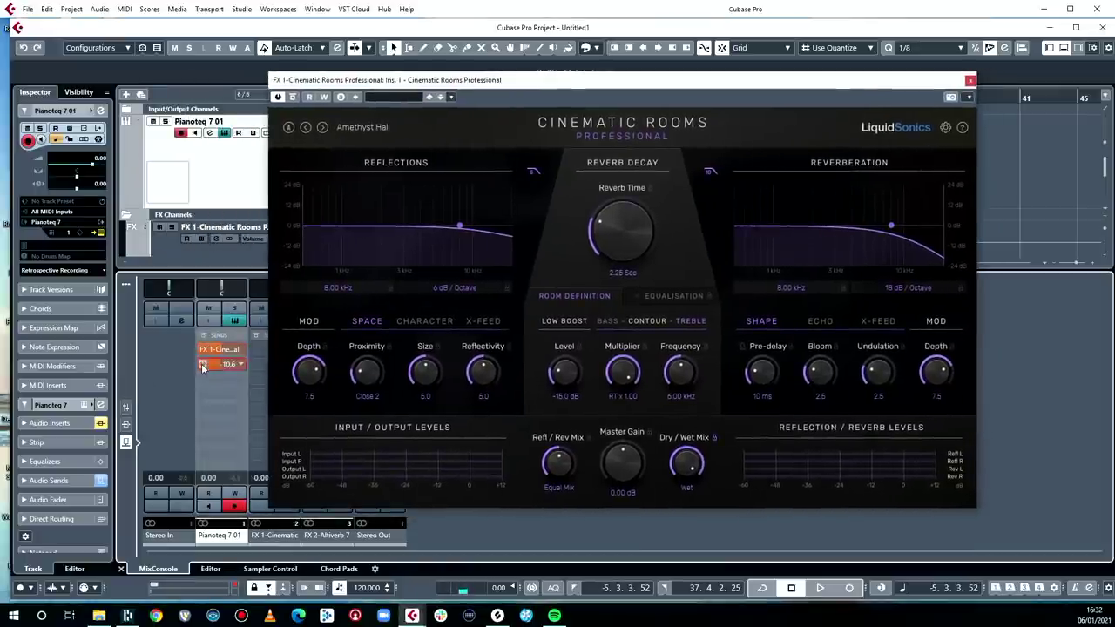
# - Reposition the Cinematic Rooms window and view its factory preset categories without choosing another preset
pyautogui.moveTo(498, 82); pyautogui.dragTo(342, 83)
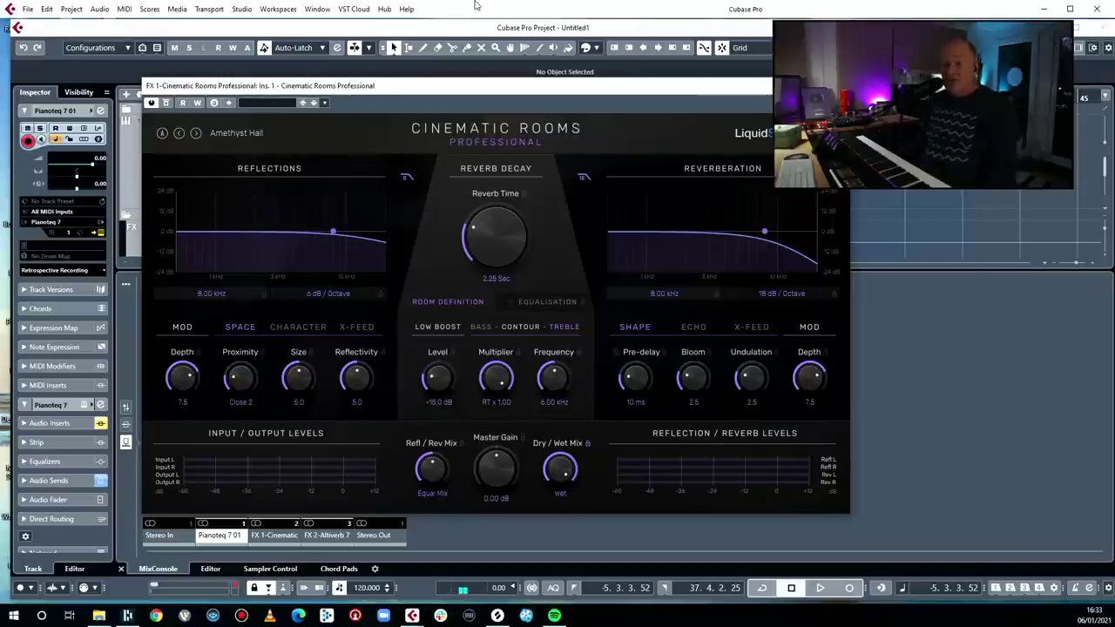
pyautogui.click(251, 131)
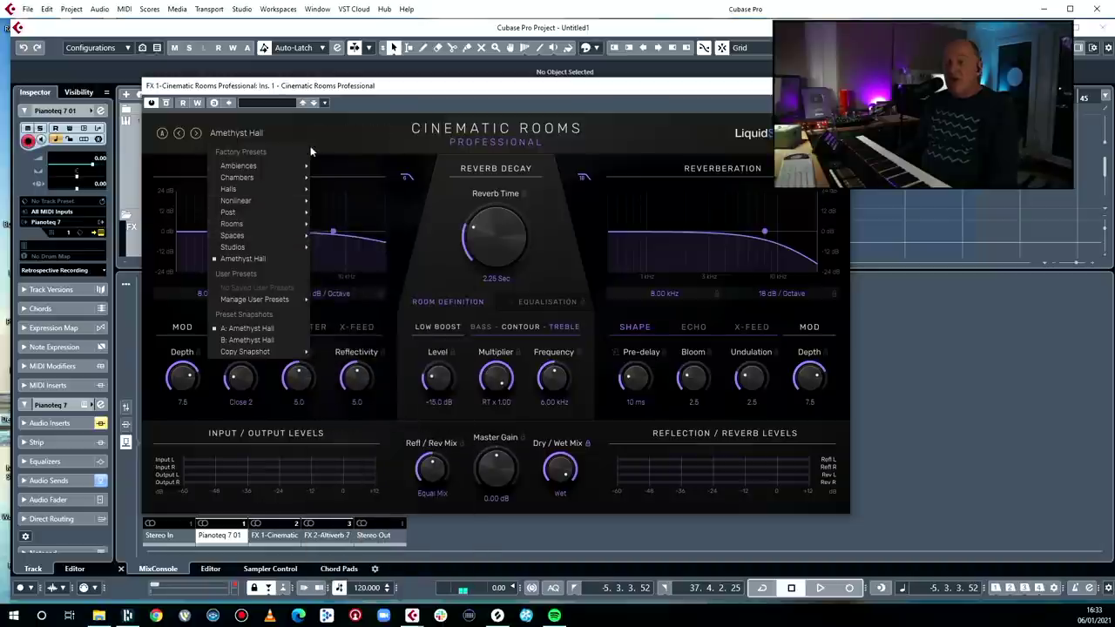
pyautogui.click(356, 119)
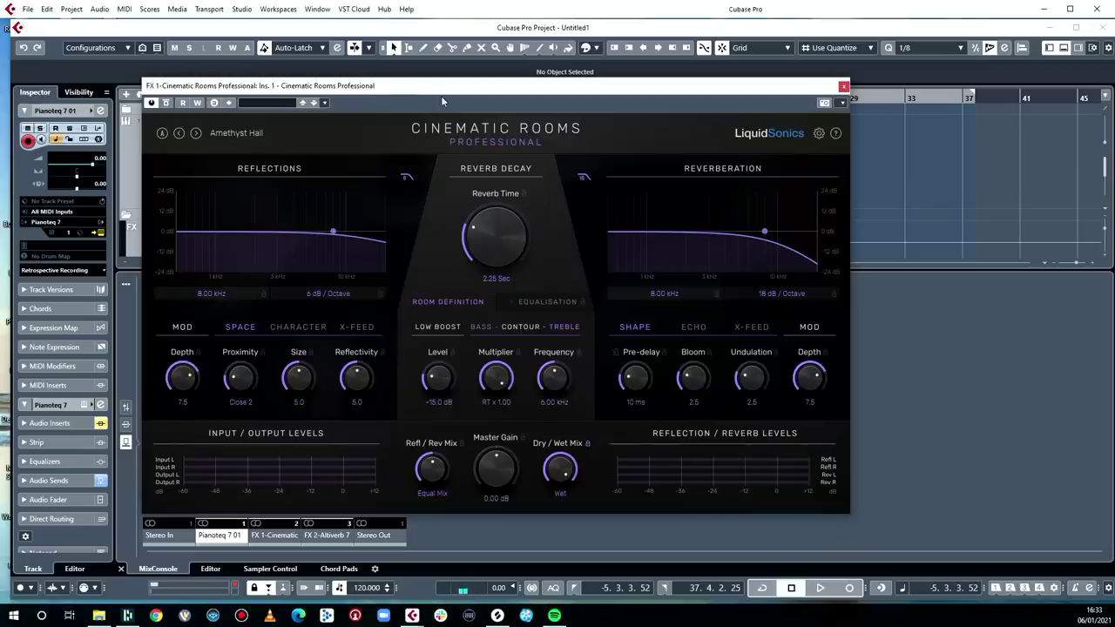
pyautogui.moveTo(441, 102); pyautogui.dragTo(499, 103)
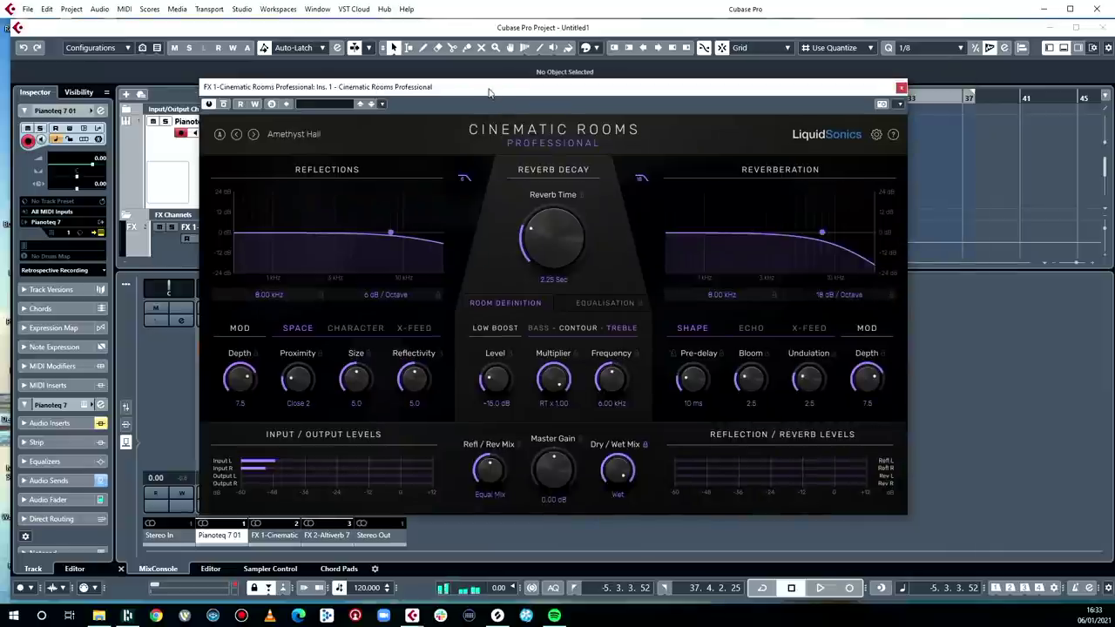
# - Audition Cinematic Rooms reverb times of 14.0, 30.4 and 38.3 sec and finish with the reverb time at 2.97 sec
pyautogui.moveTo(554, 249); pyautogui.dragTo(565, 210)
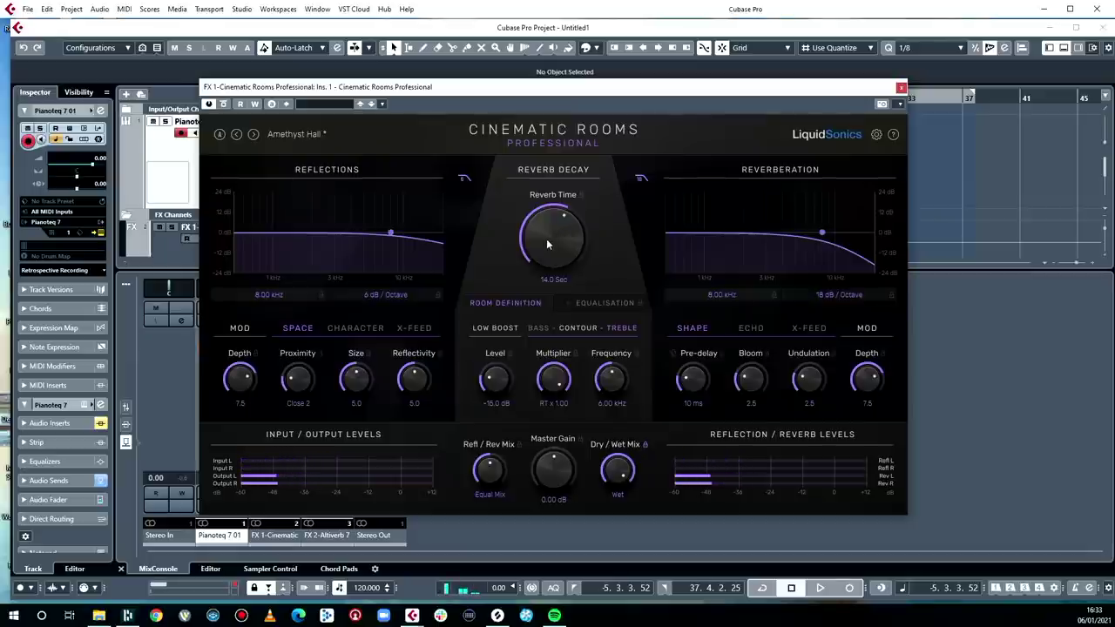
pyautogui.moveTo(546, 239); pyautogui.dragTo(558, 220)
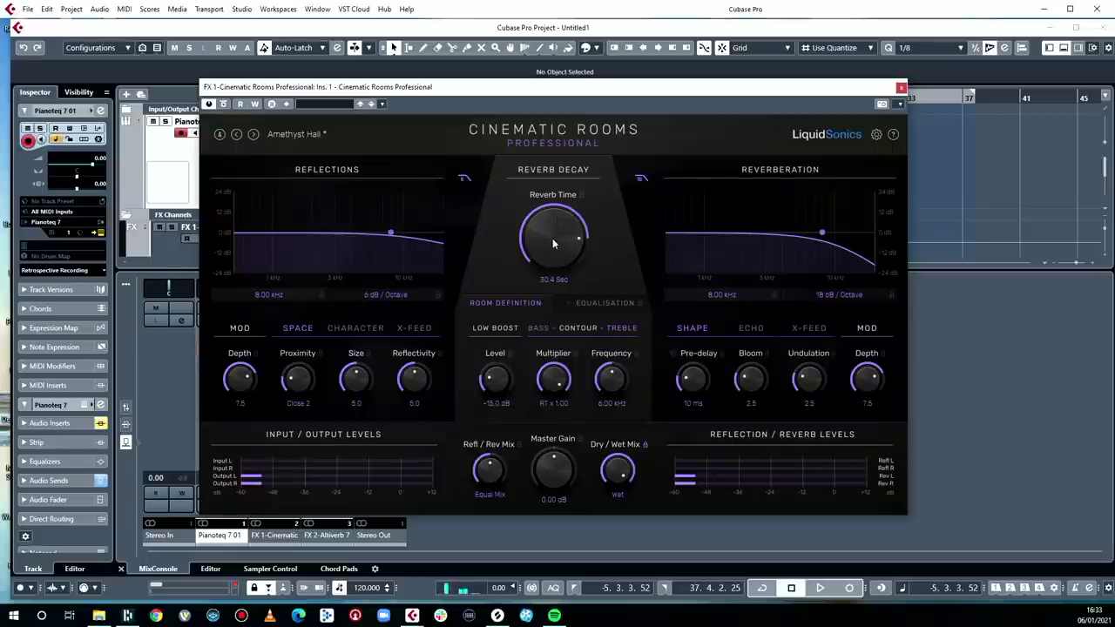
pyautogui.moveTo(560, 225); pyautogui.dragTo(558, 232)
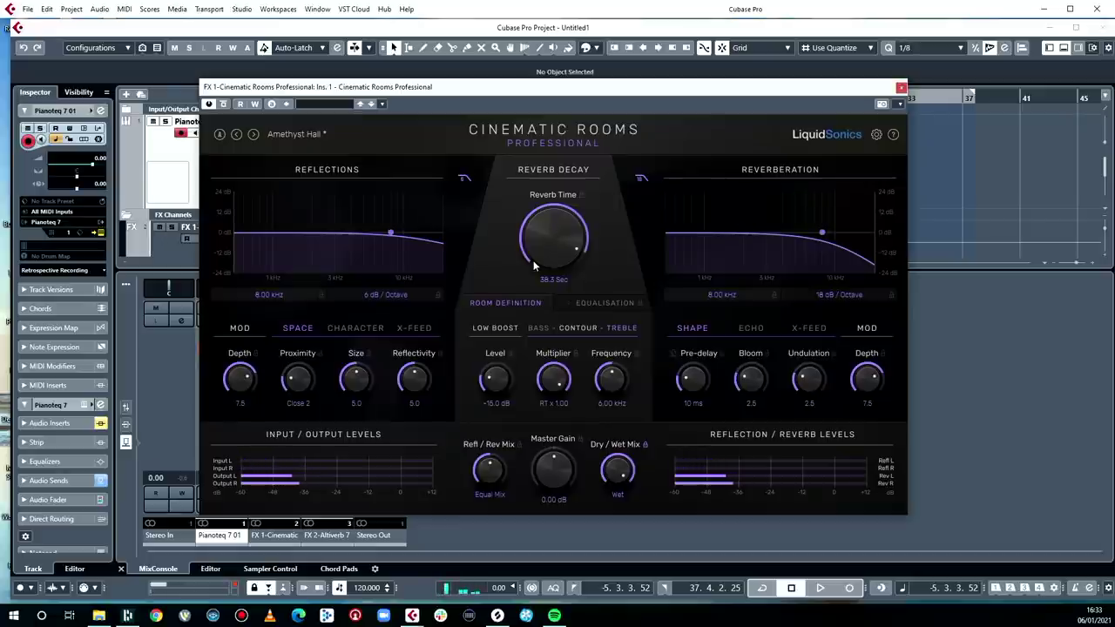
pyautogui.moveTo(554, 242); pyautogui.dragTo(548, 330)
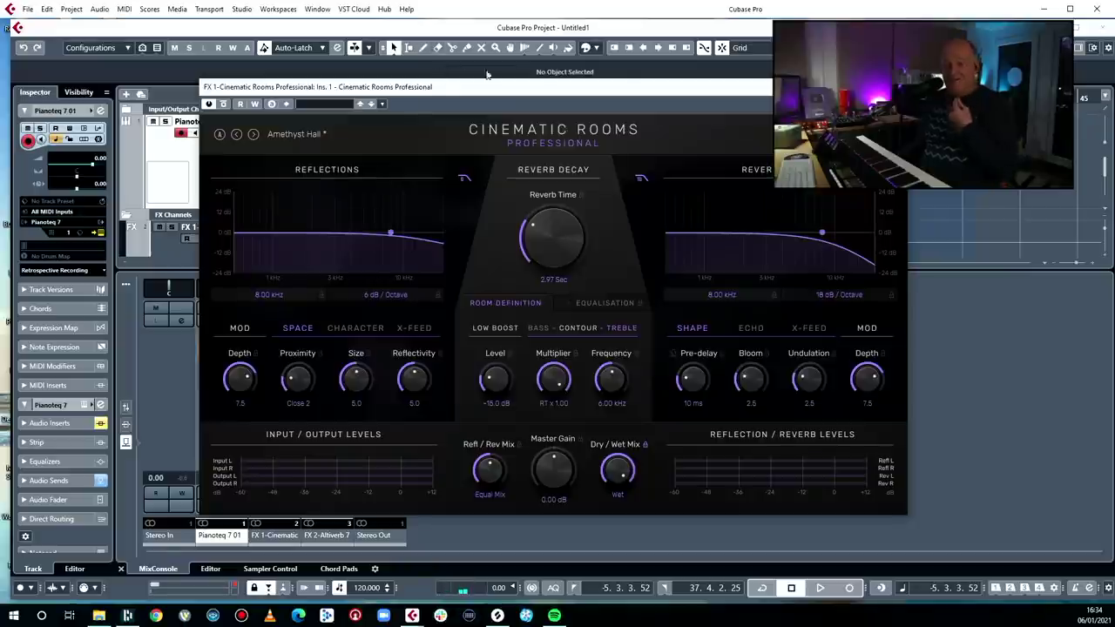
pyautogui.moveTo(583, 89); pyautogui.dragTo(446, 124)
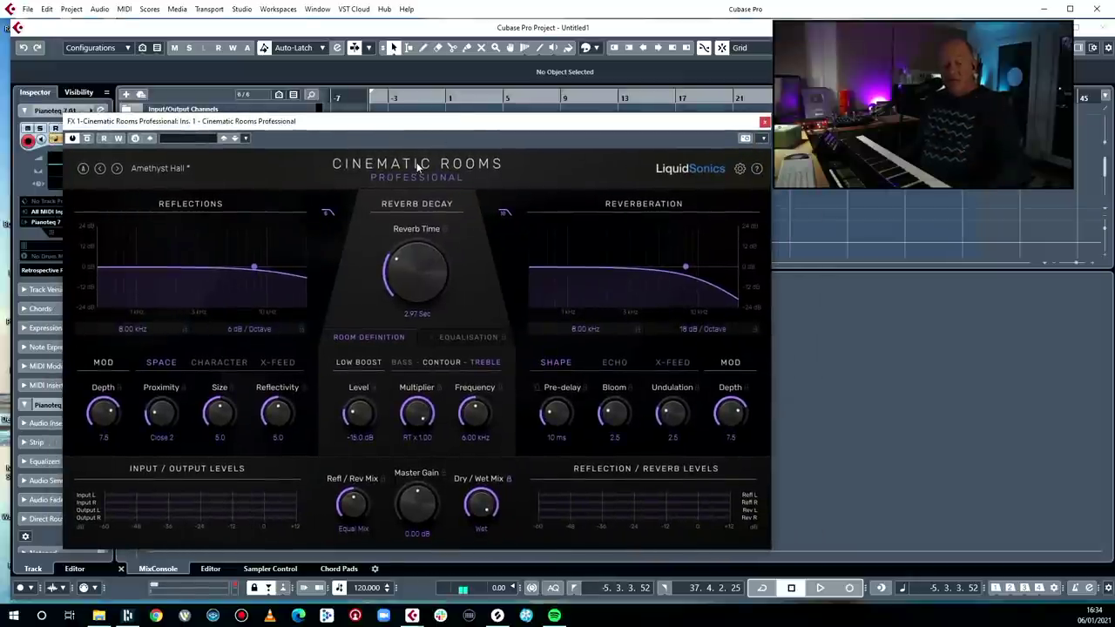
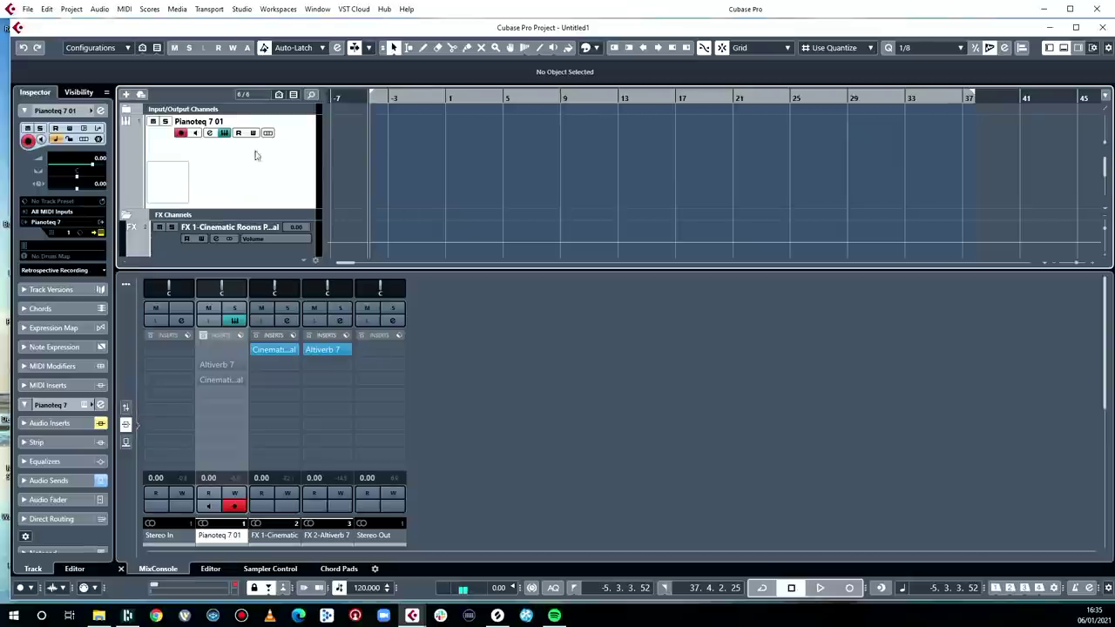
# - Activate the Altiverb 7 insert on the Pianoteq 7 01 channel and open its plug-in window beside the webcam area
pyautogui.click(206, 366)
pyautogui.click(213, 366)
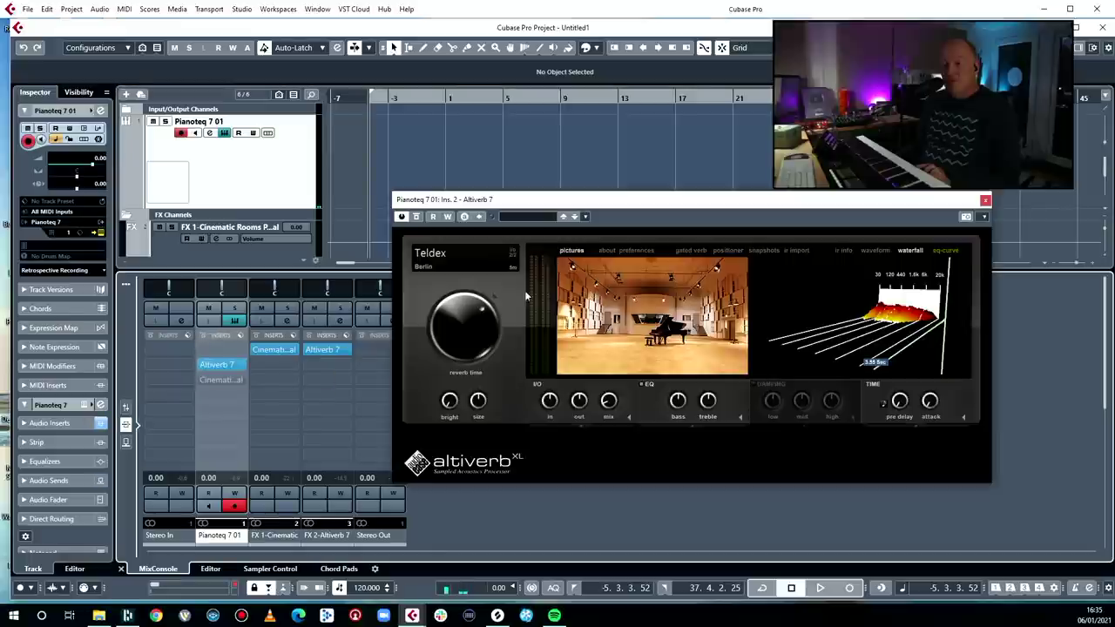
pyautogui.moveTo(597, 202); pyautogui.dragTo(423, 222)
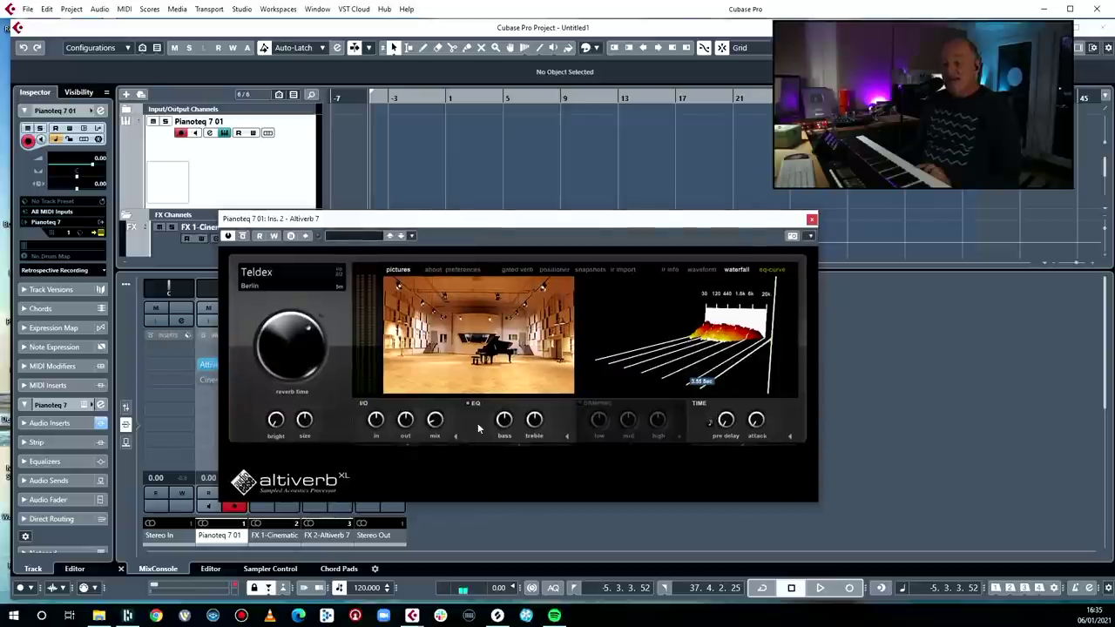
pyautogui.moveTo(479, 373)
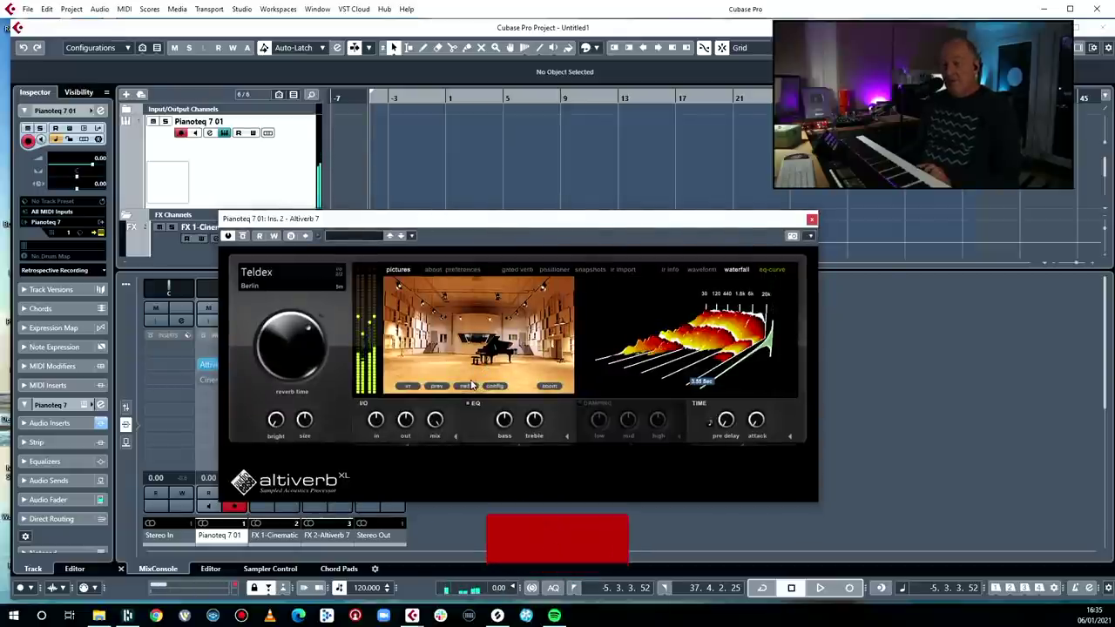
pyautogui.moveTo(435, 423)
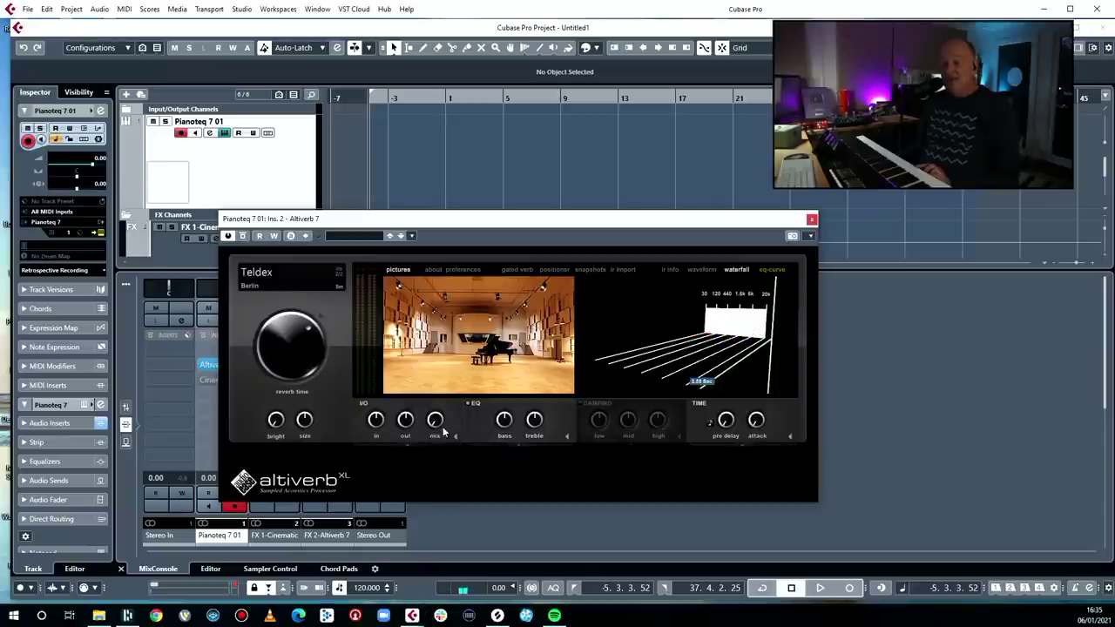
# - Set the Altiverb 7 insert's dry/wet mix to about 20.46 % wet, reposition the plug-in window and readjust the mix
pyautogui.moveTo(436, 411); pyautogui.dragTo(444, 354)
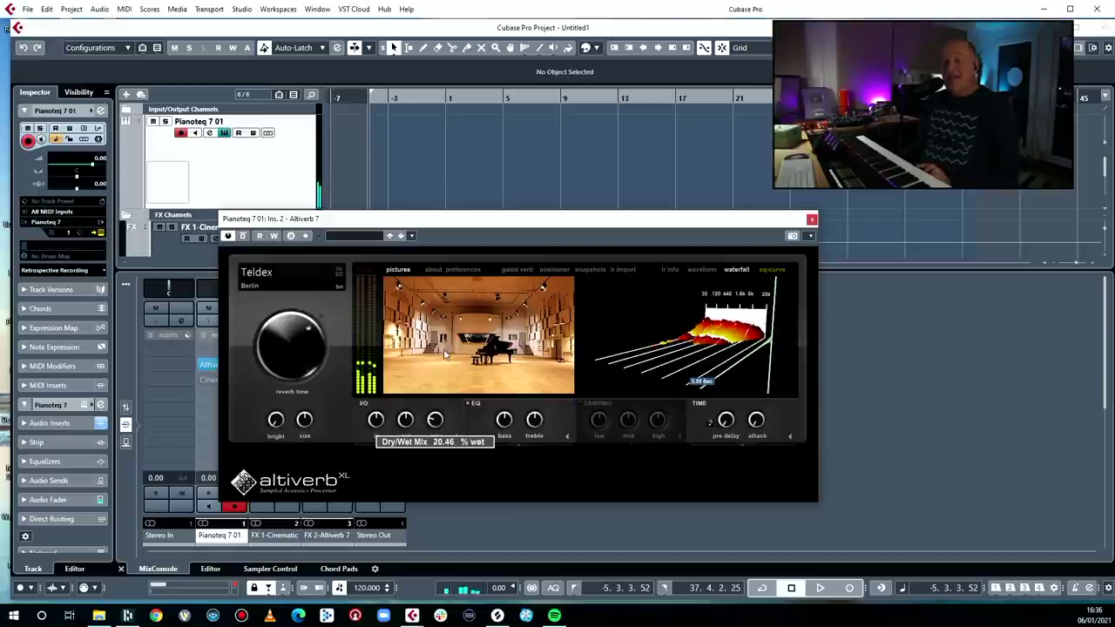
pyautogui.moveTo(385, 225); pyautogui.dragTo(395, 193)
pyautogui.moveTo(428, 392)
pyautogui.mouseDown()
pyautogui.moveTo(437, 372)
pyautogui.moveTo(429, 438)
pyautogui.moveTo(436, 373)
pyautogui.moveTo(442, 397)
pyautogui.mouseUp()
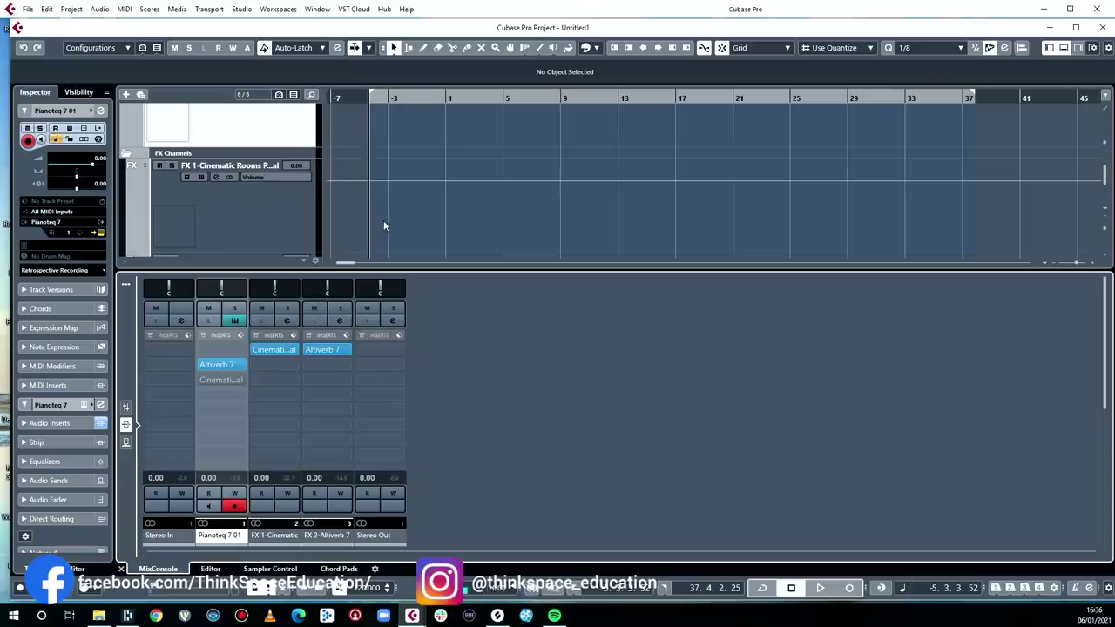
# - Enlarge the track area by shrinking the MixConsole zone so the Pianoteq track and both effect tracks fit
pyautogui.scroll(-2, 383, 220)
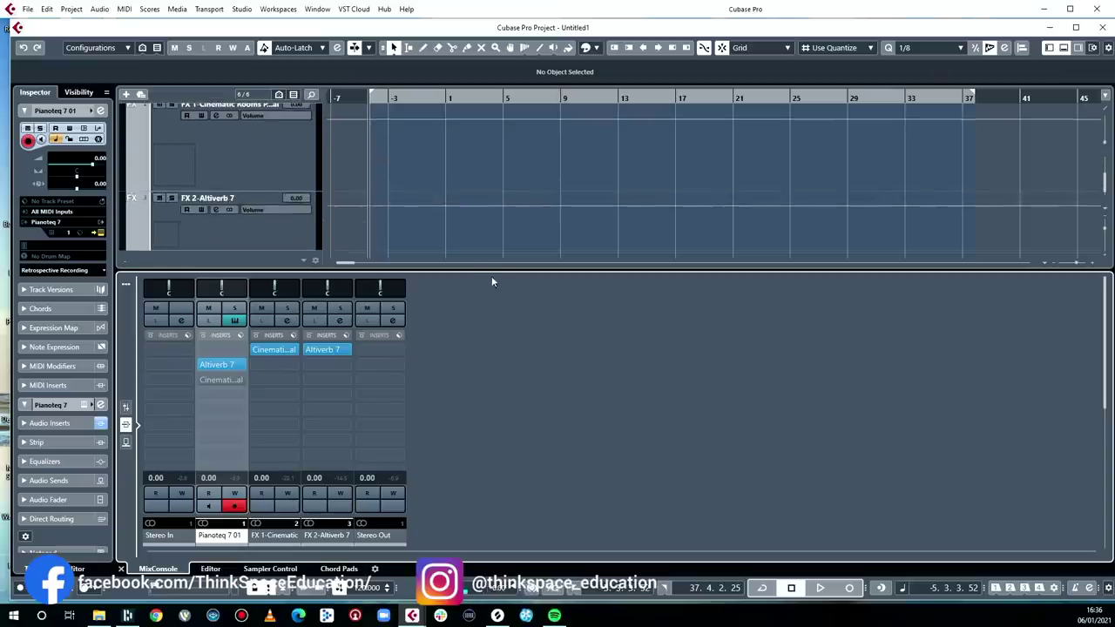
pyautogui.moveTo(497, 272); pyautogui.dragTo(501, 353)
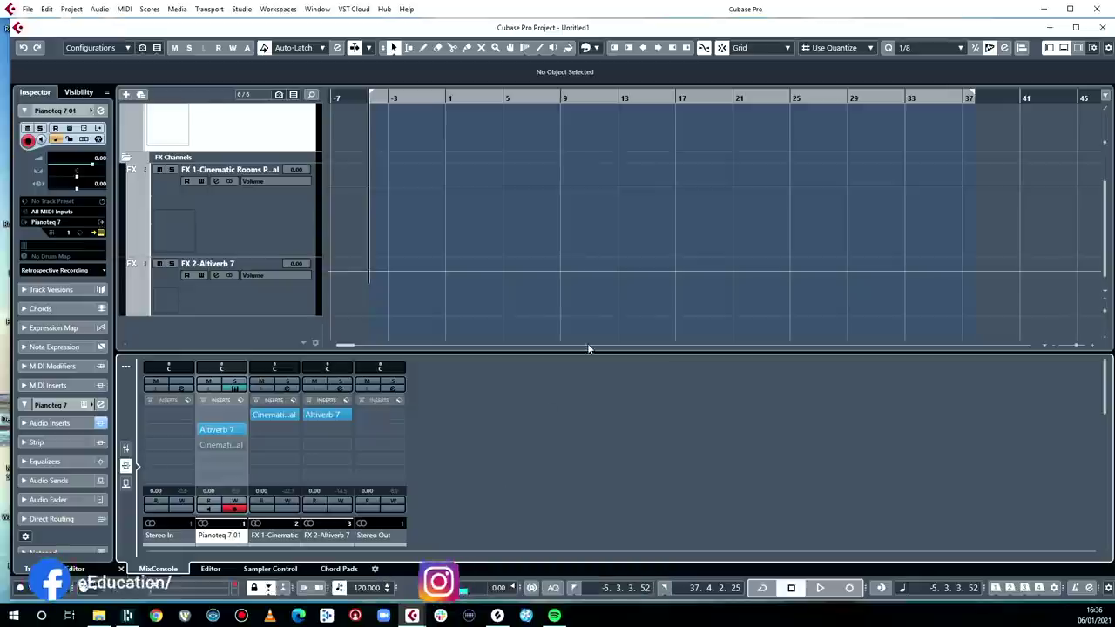
pyautogui.scroll(2, 548, 317)
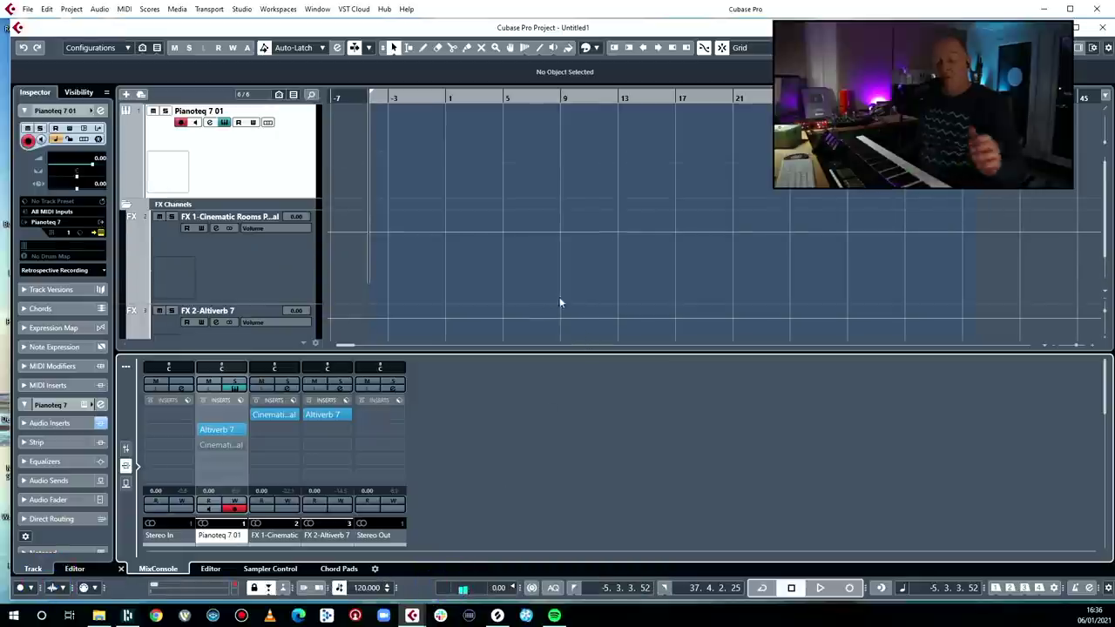
# - Remove the FX 1-Cinematic Rooms Professional and FX 2-Altiverb 7 tracks from the project and confirm the deletion
pyautogui.click(219, 277)
pyautogui.click(399, 214)
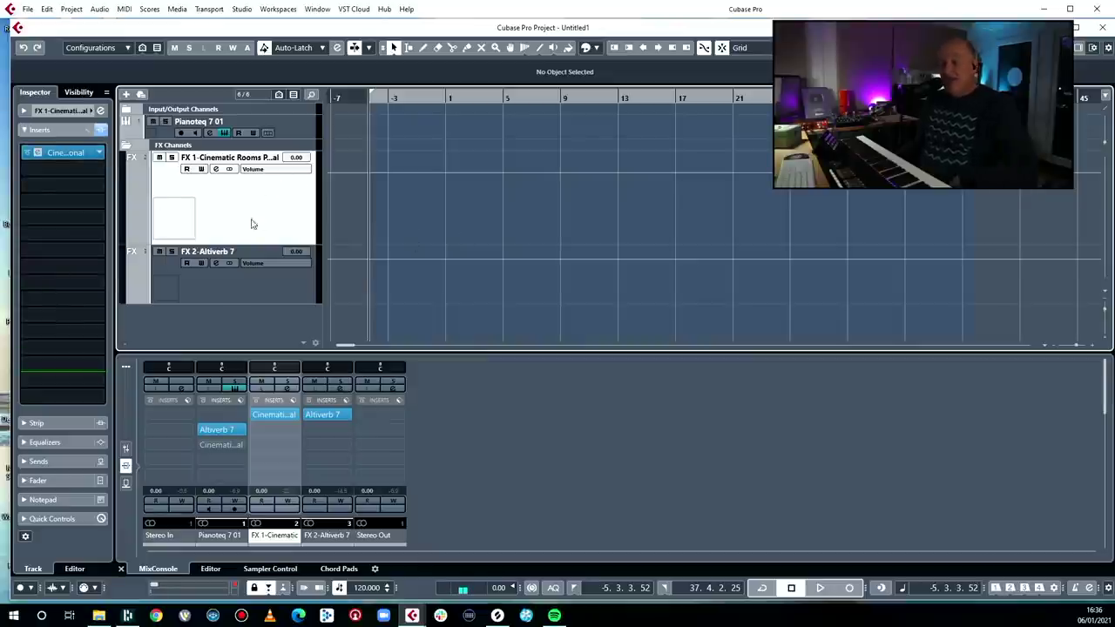
pyautogui.rightClick(227, 277)
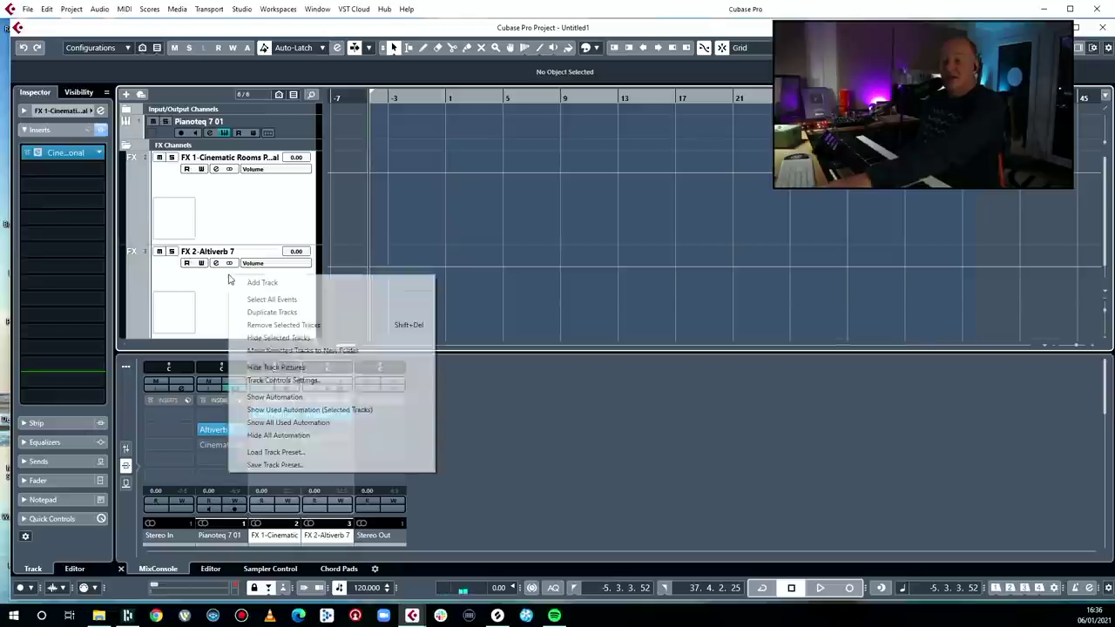
pyautogui.click(283, 324)
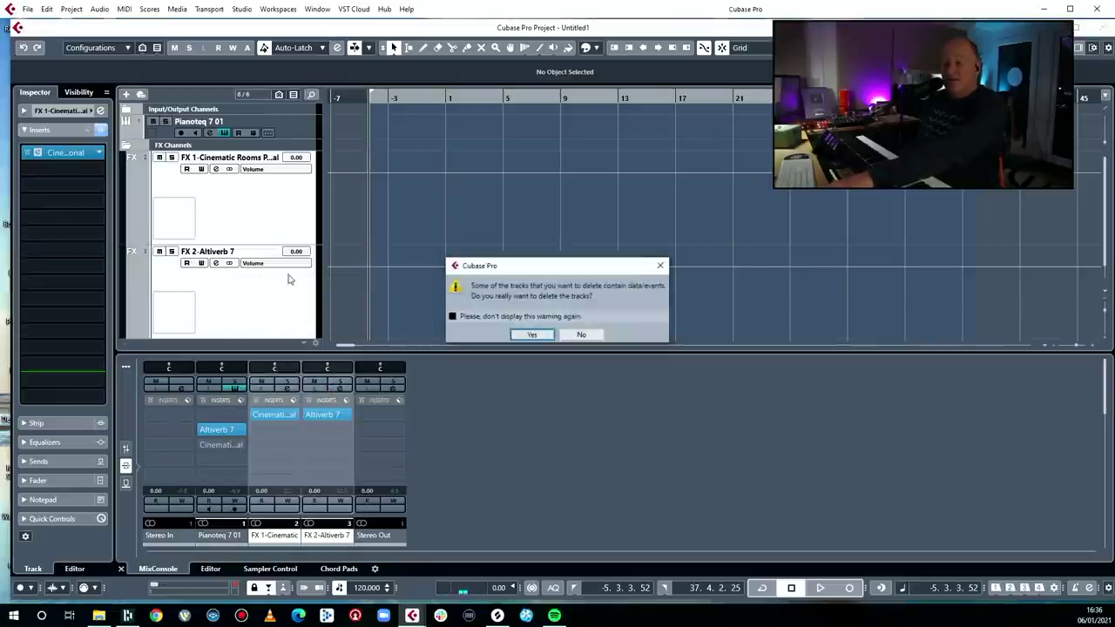
pyautogui.click(529, 337)
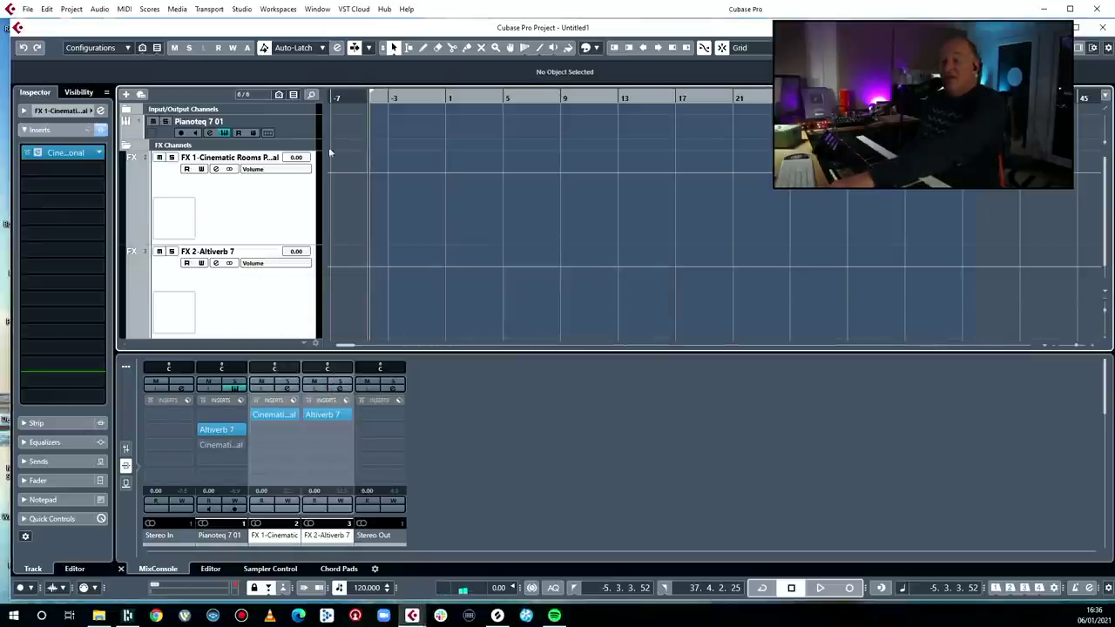
# - Add a stereo effect track with Altiverb 7 inside the FX Channels folder, name it Altiverb, and close its plug-in window
pyautogui.rightClick(275, 148)
pyautogui.moveTo(305, 155)
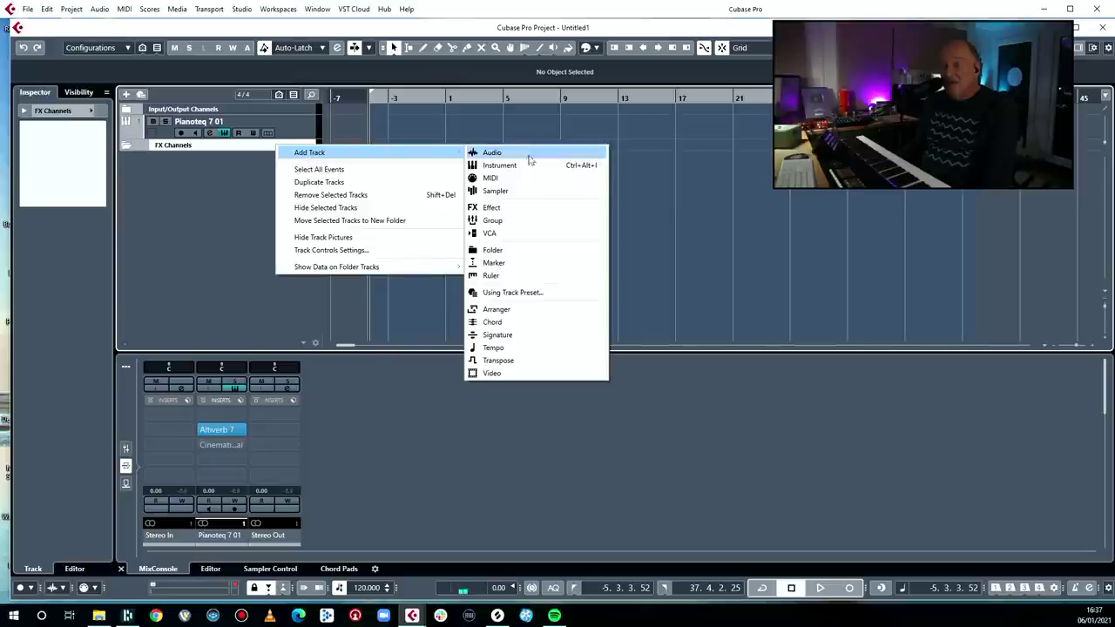
pyautogui.click(514, 207)
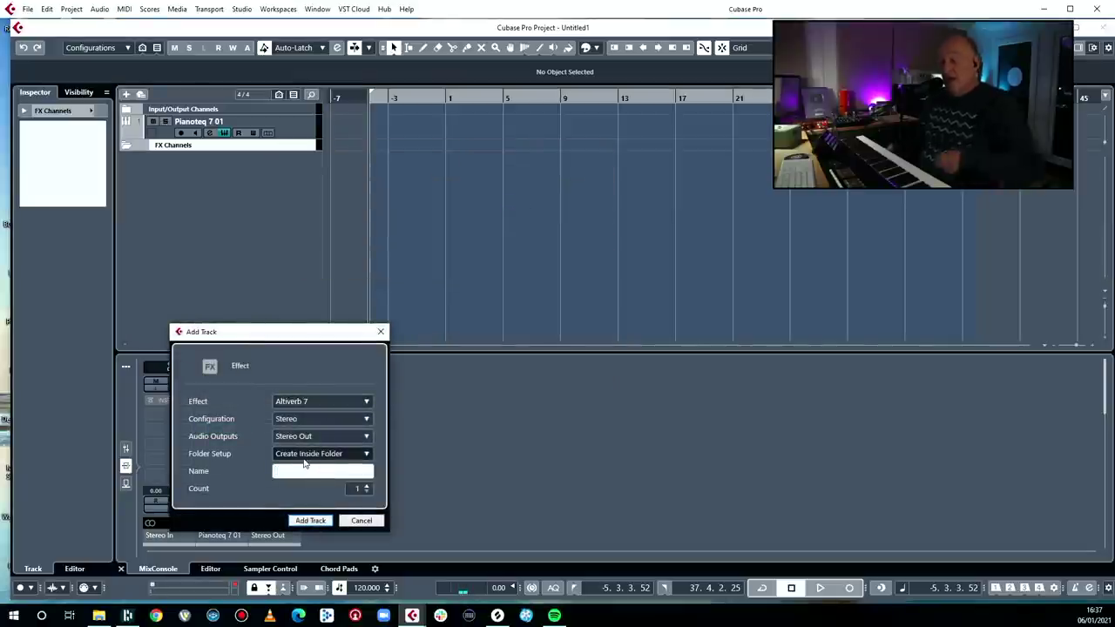
pyautogui.write('Altiverb')
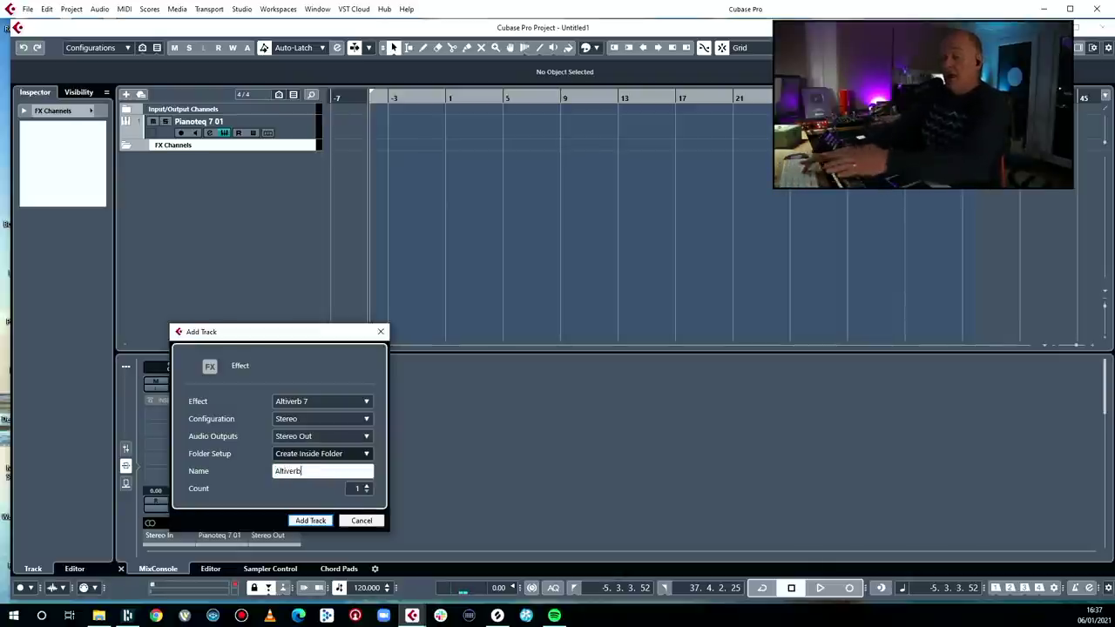
pyautogui.press('Return')
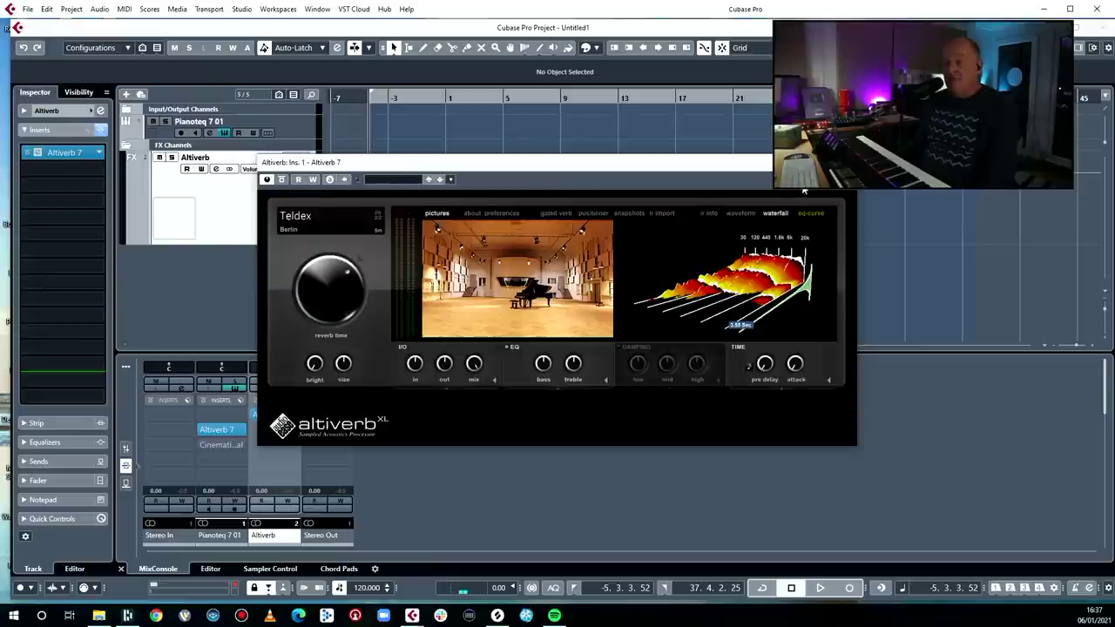
pyautogui.click(847, 162)
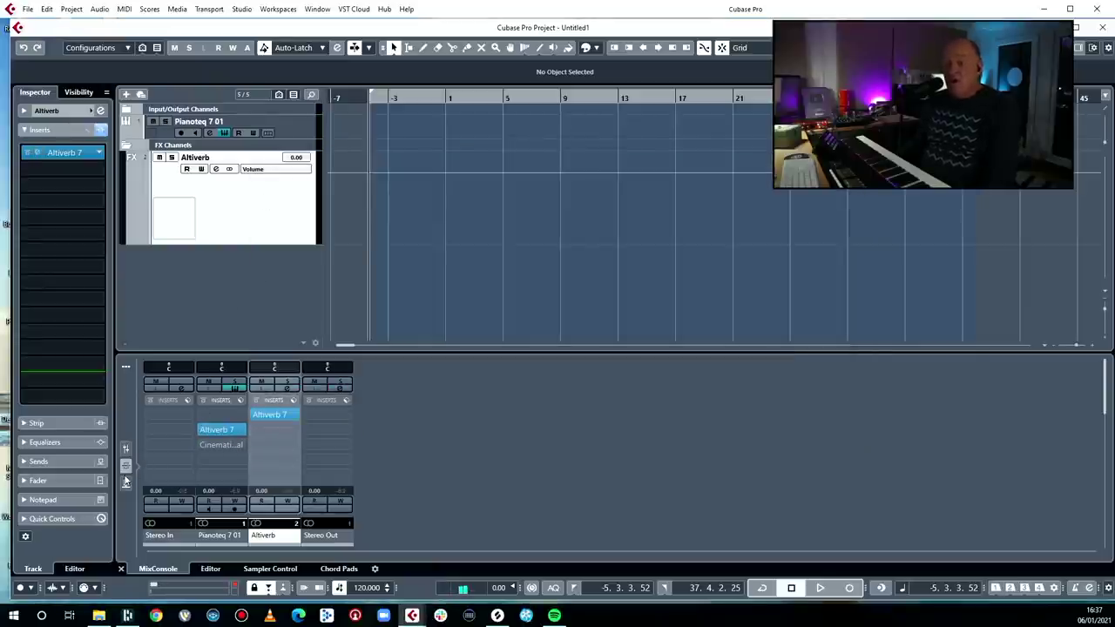
# - Remove both the Altiverb 7 and Cinematic Rooms Professional inserts from the Pianoteq 7 01 channel, discarding their changes
pyautogui.click(201, 431)
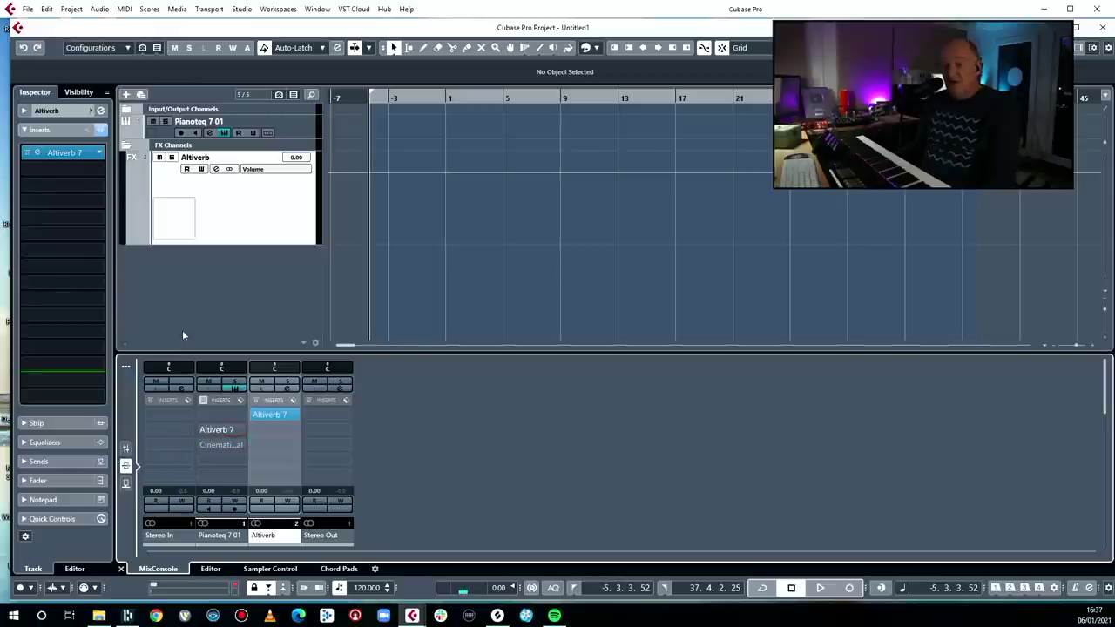
pyautogui.click(126, 484)
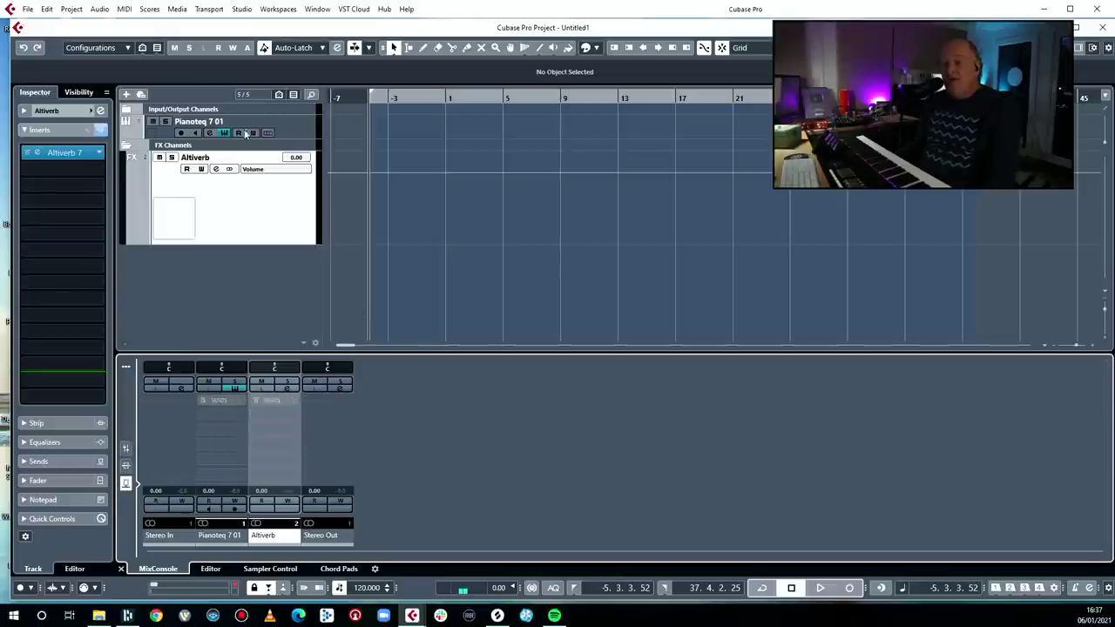
pyautogui.click(292, 126)
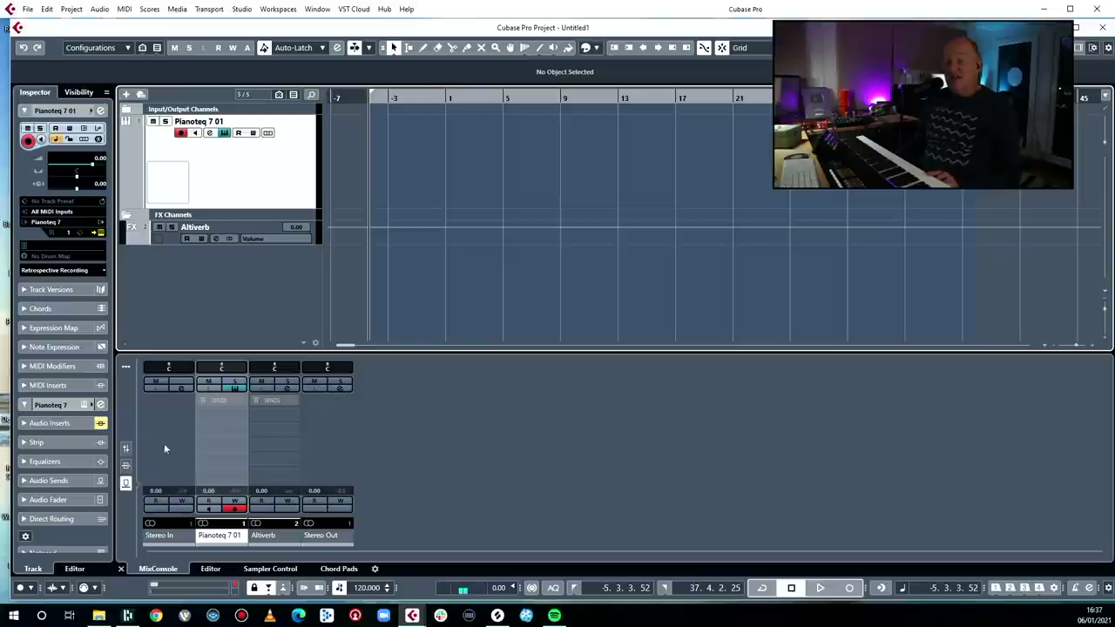
pyautogui.click(127, 467)
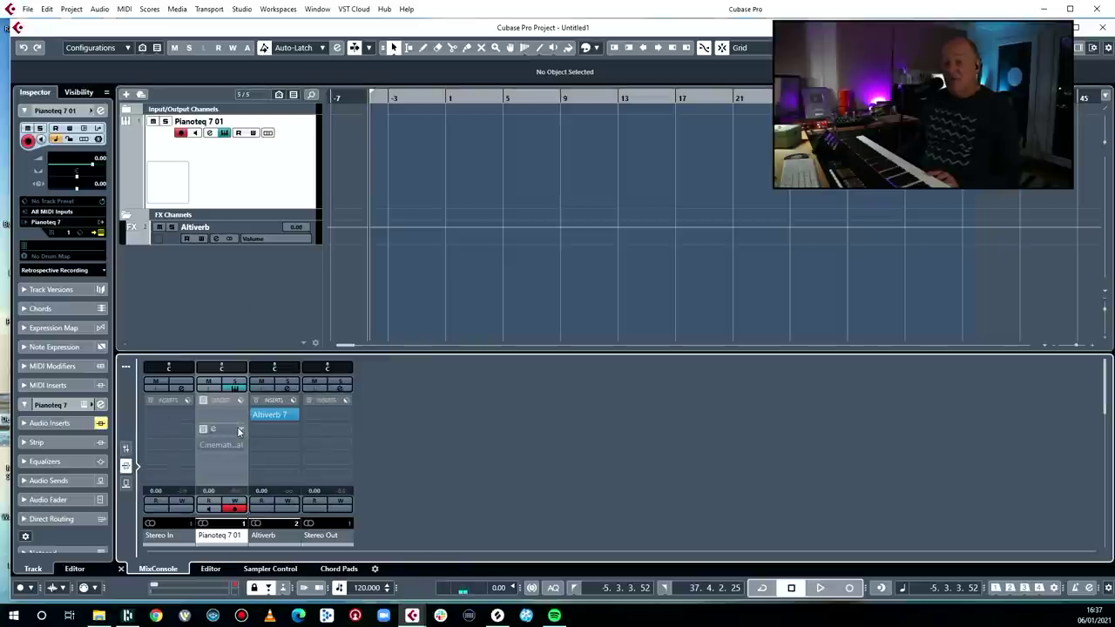
pyautogui.click(237, 427)
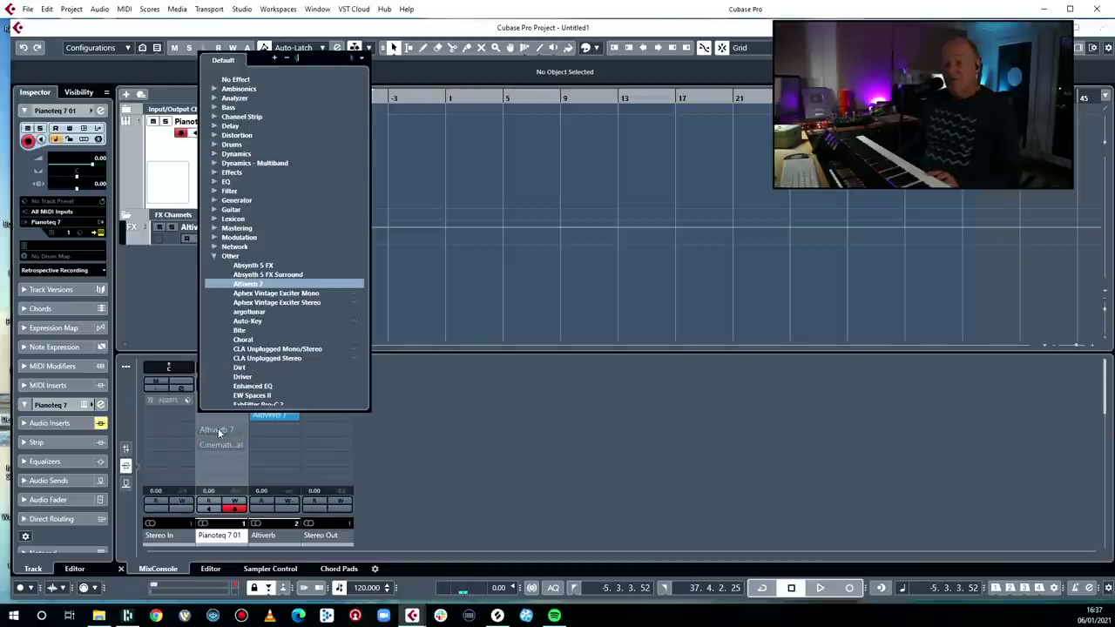
pyautogui.click(248, 81)
pyautogui.click(523, 338)
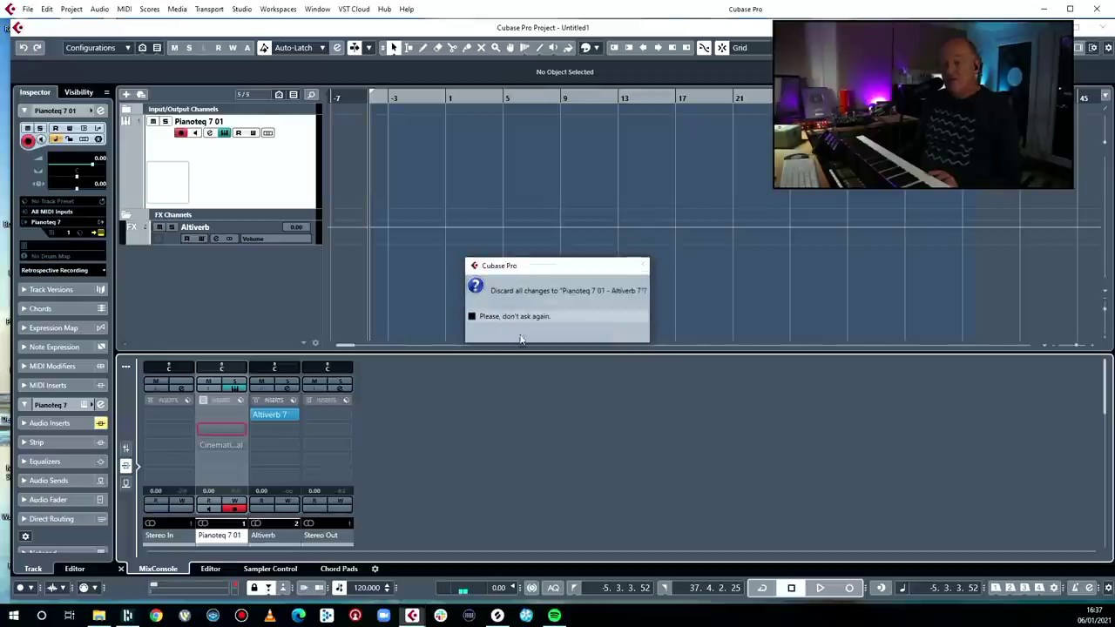
pyautogui.click(239, 444)
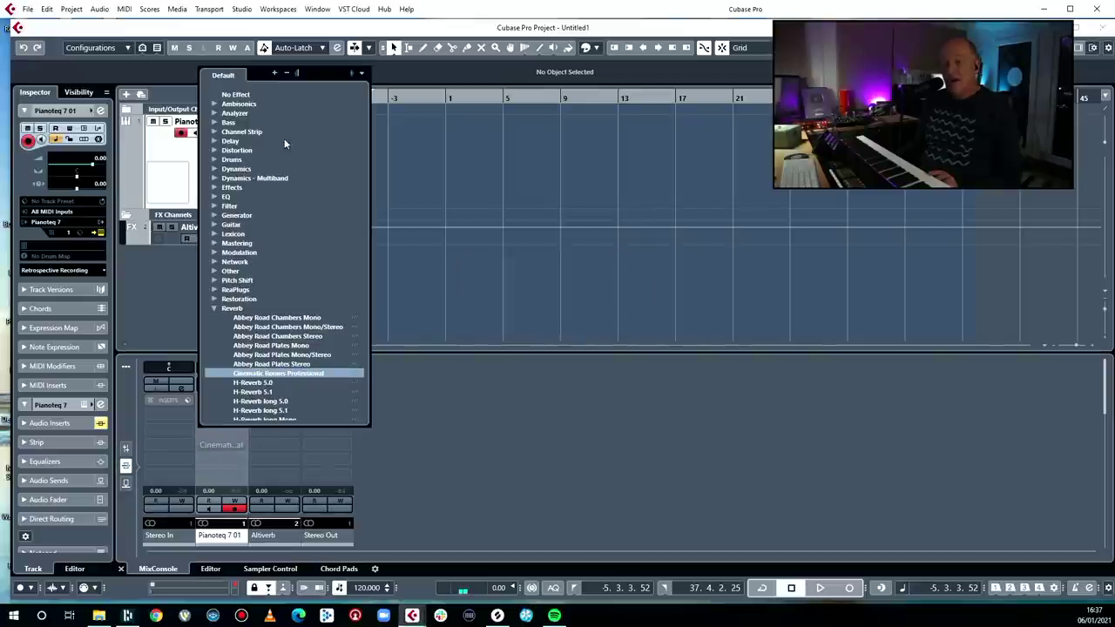
pyautogui.click(247, 95)
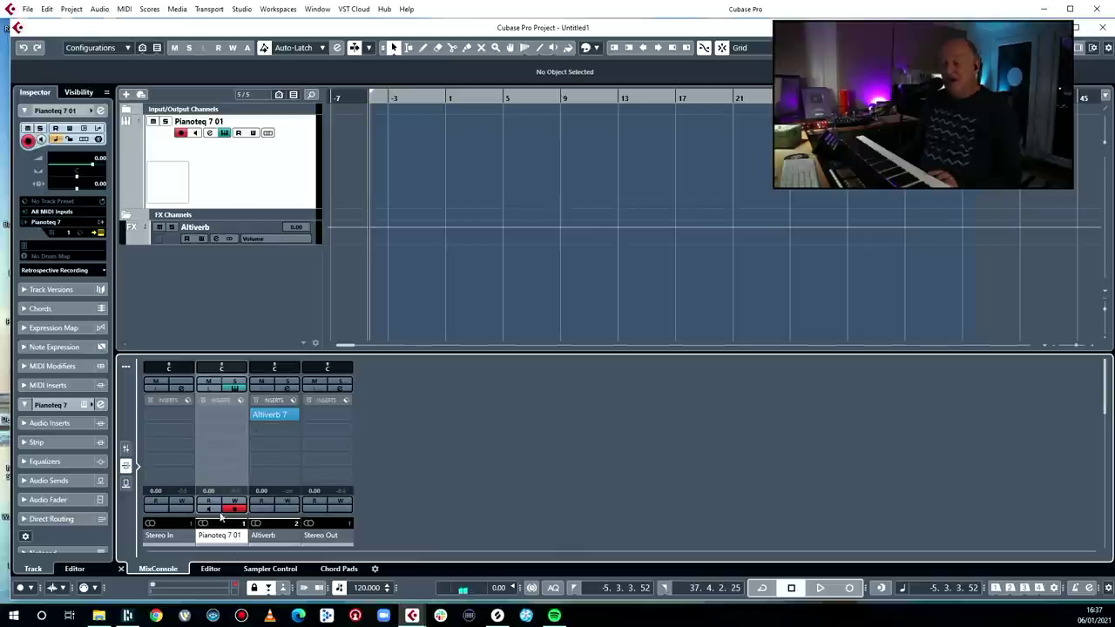
# - Route the Pianoteq 7 01 channel's first send to the Altiverb effect track, enable the send and adjust its level
pyautogui.click(125, 485)
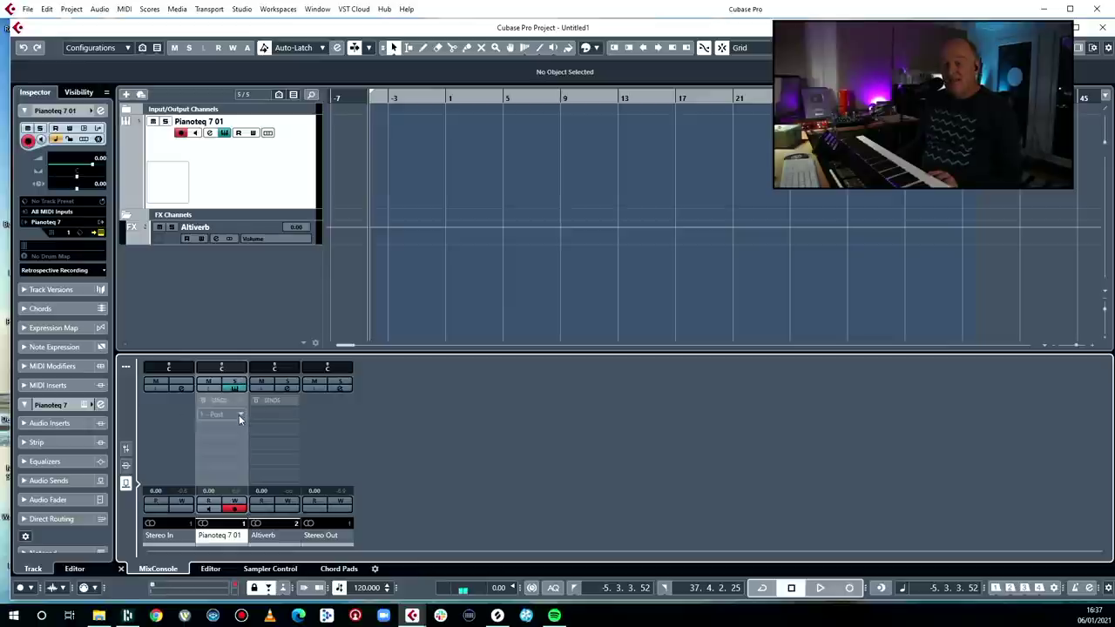
pyautogui.click(239, 414)
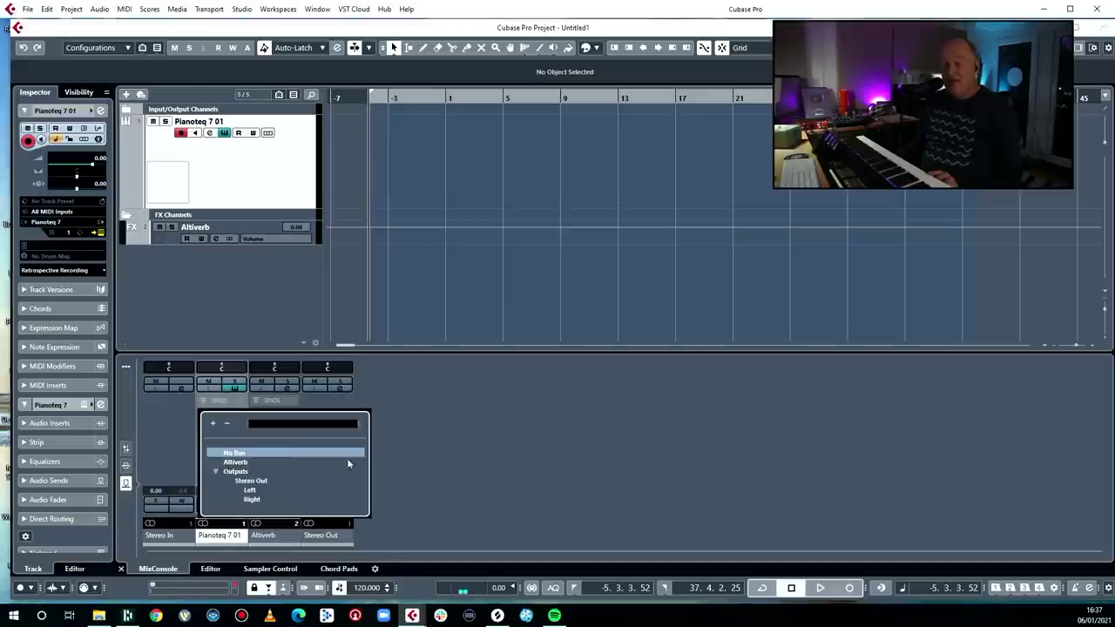
pyautogui.click(237, 462)
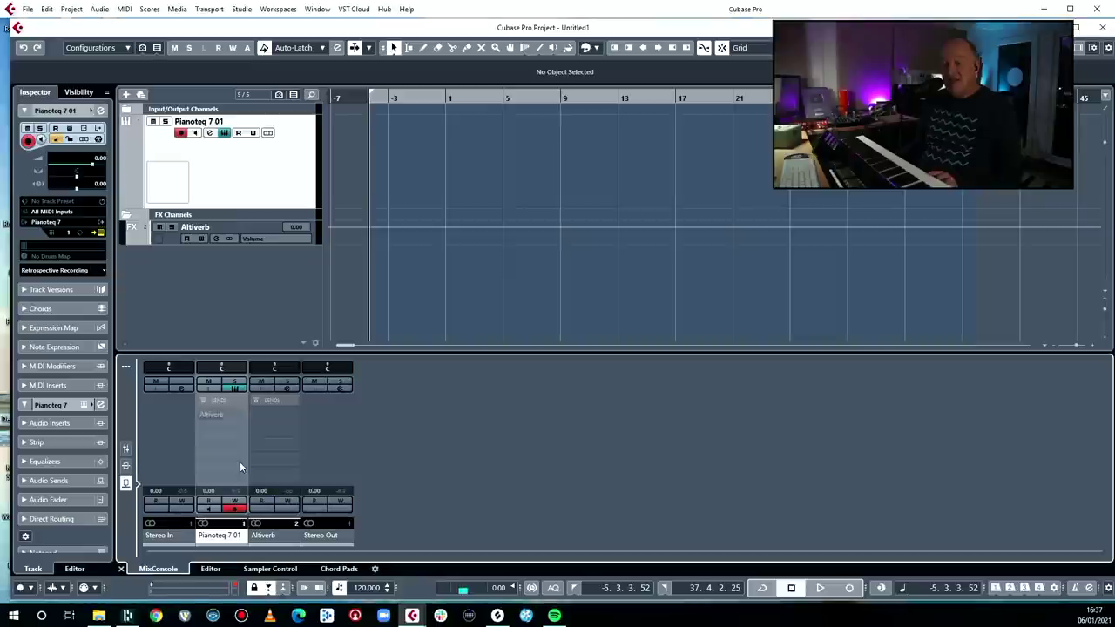
pyautogui.click(203, 415)
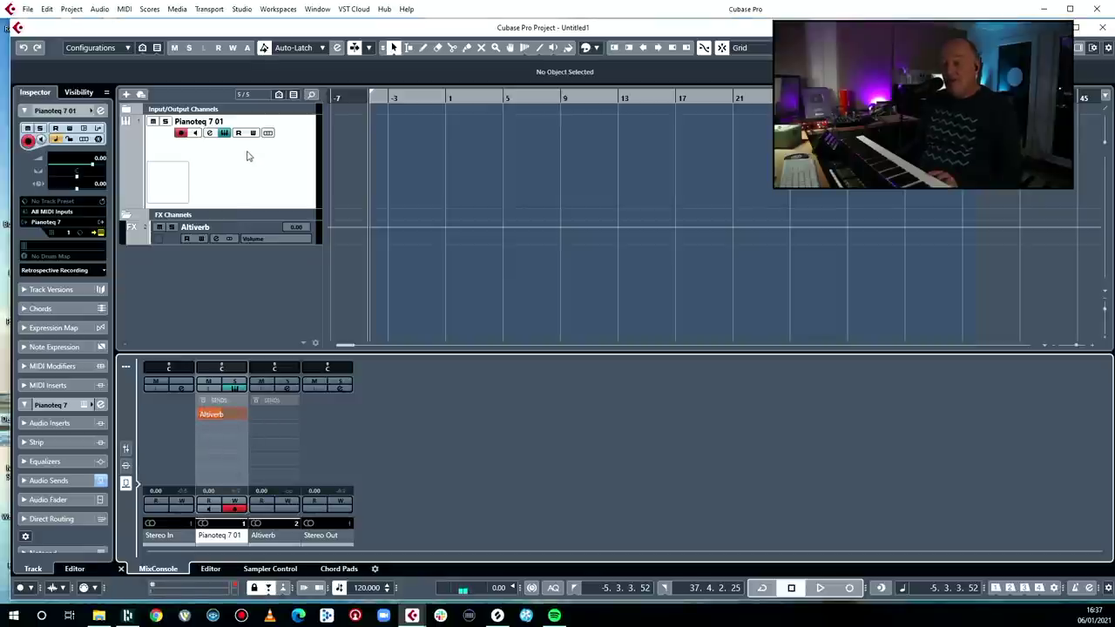
pyautogui.moveTo(213, 418); pyautogui.dragTo(172, 427)
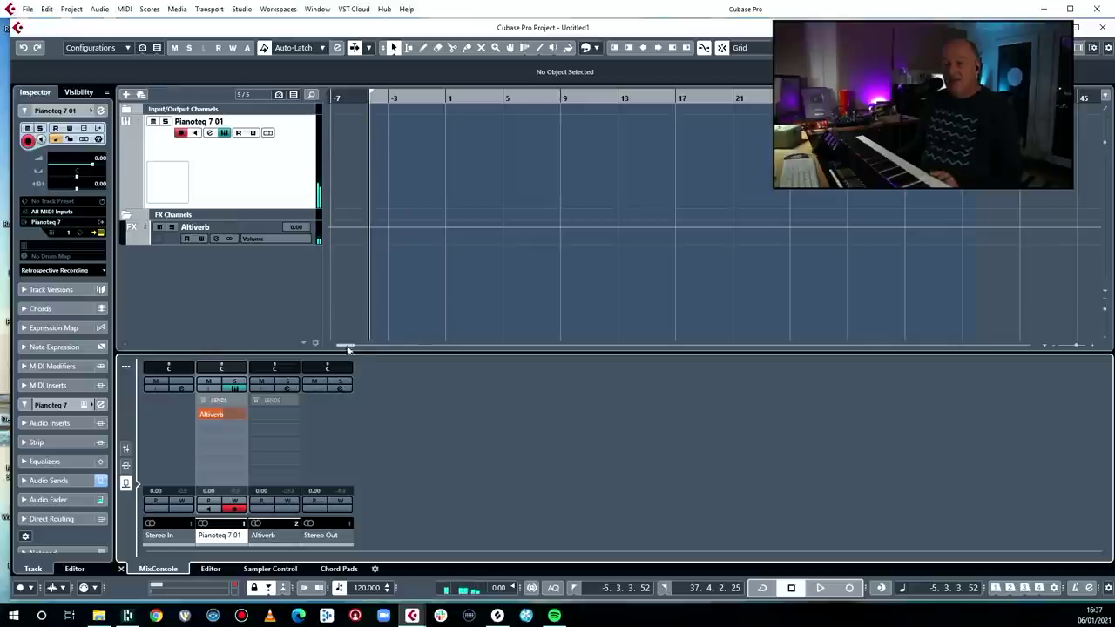
# - Show the mixer faders, open the Altiverb effect track's Altiverb 7 window and move it clear of the mixer channels
pyautogui.click(125, 449)
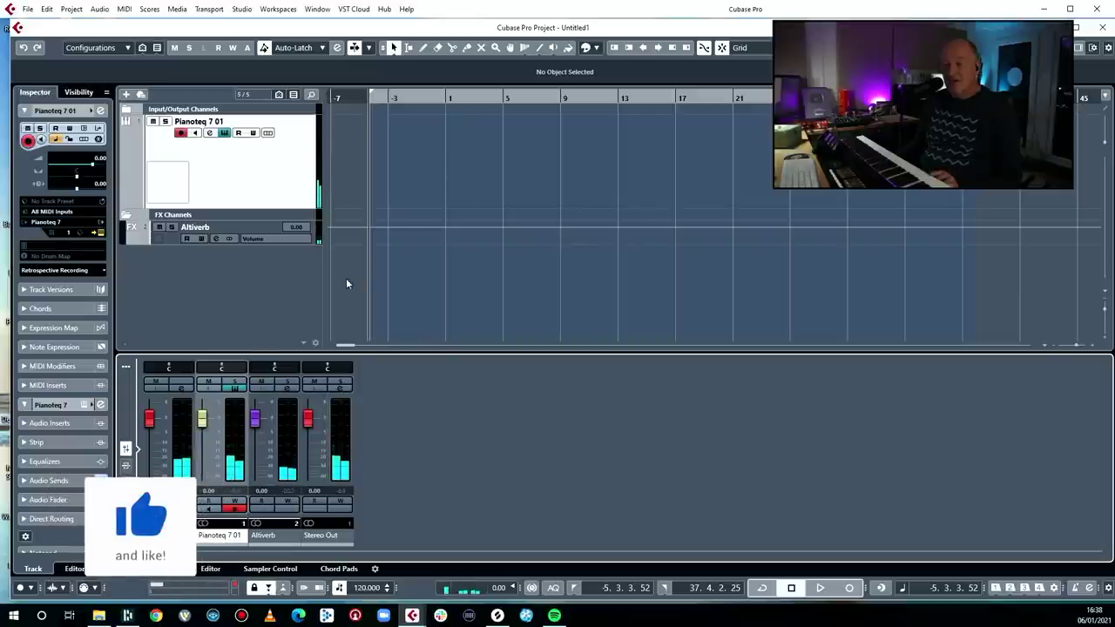
pyautogui.click(249, 229)
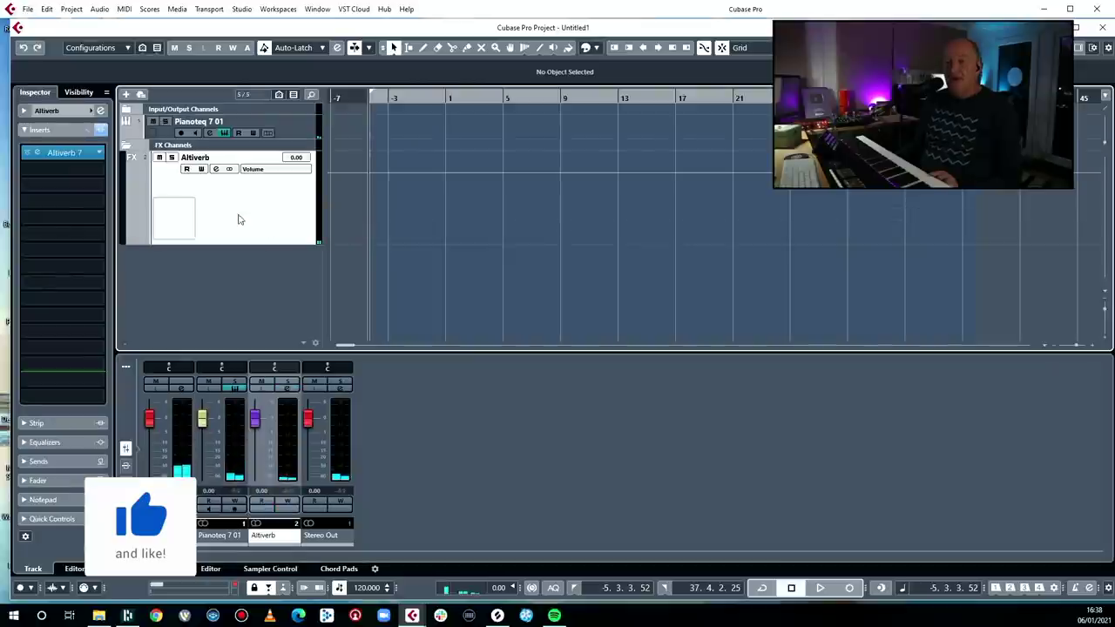
pyautogui.click(68, 155)
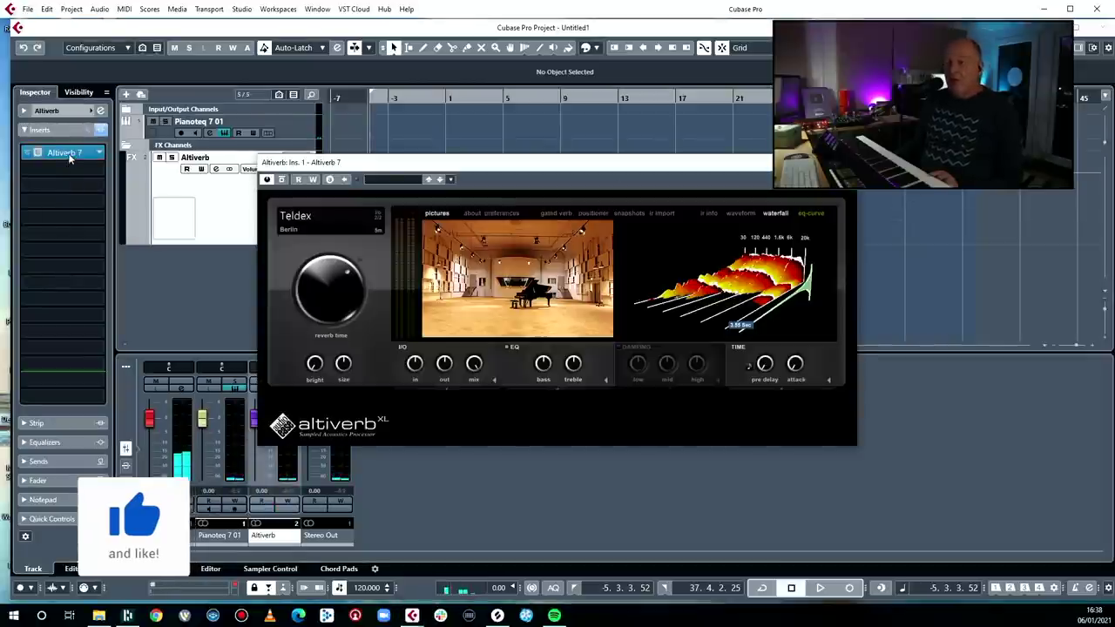
pyautogui.moveTo(454, 165); pyautogui.dragTo(589, 130)
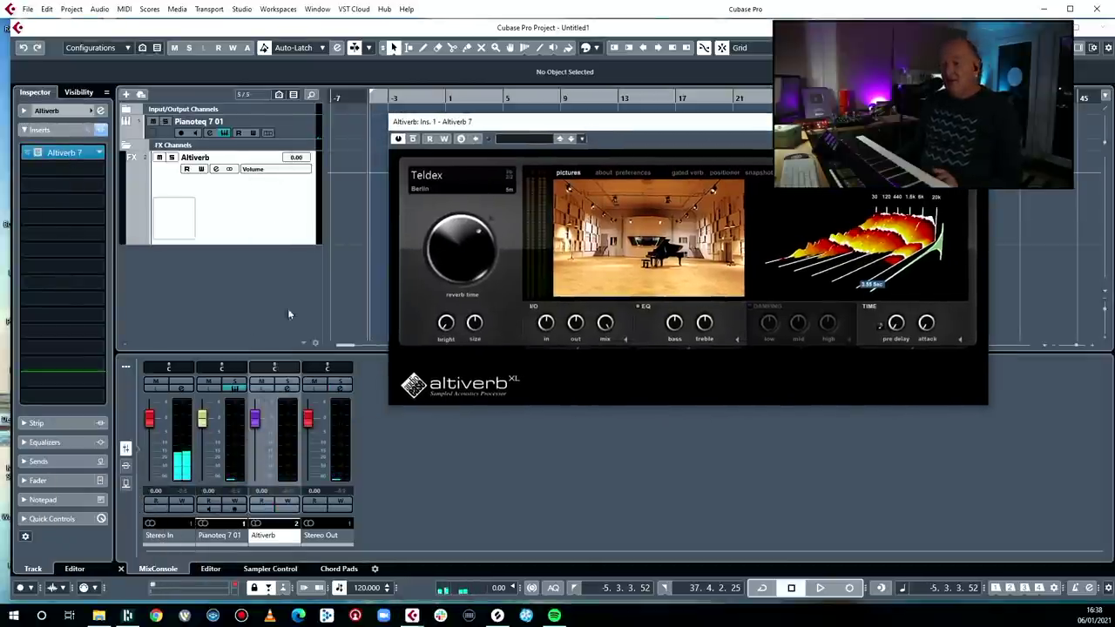
# - Add an AGML2 instrument track below the Pianoteq 7 01 track
pyautogui.click(294, 130)
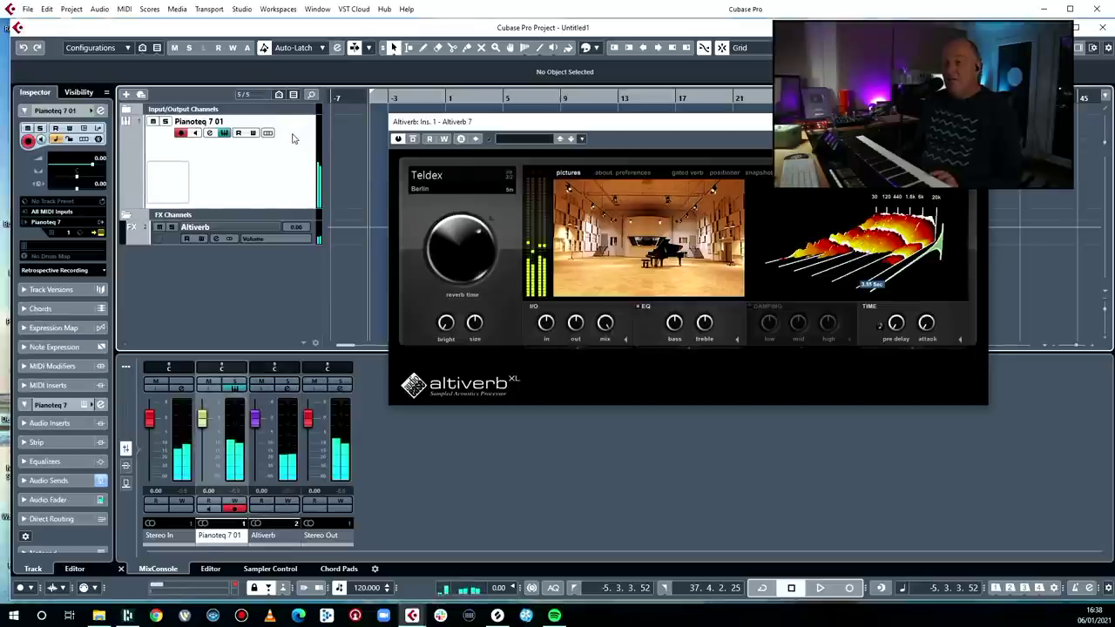
pyautogui.rightClick(293, 137)
pyautogui.moveTo(366, 141)
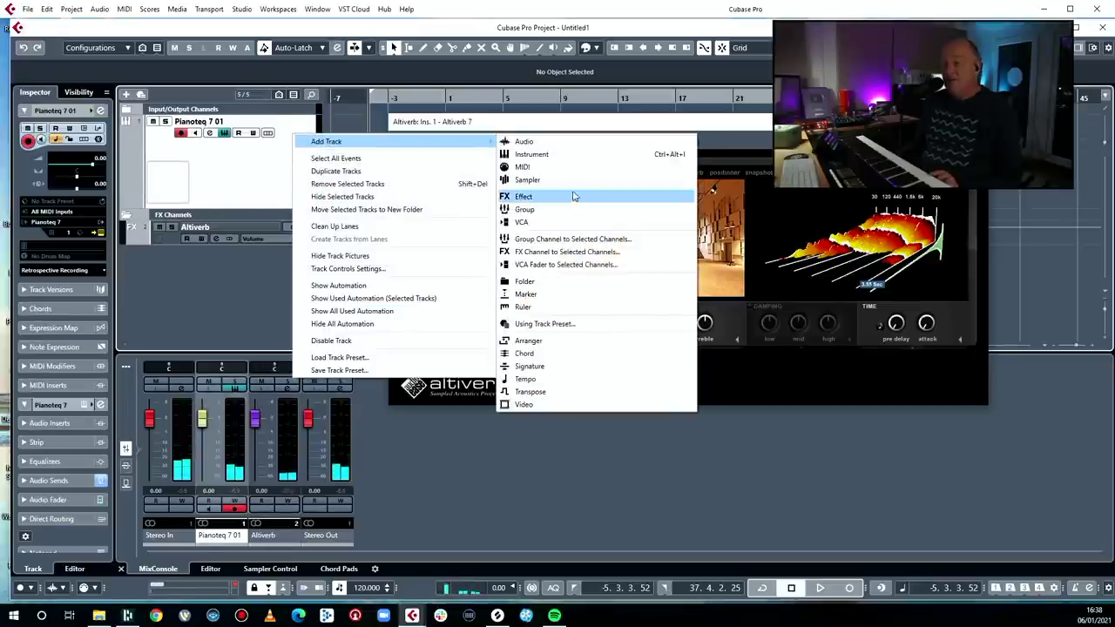
pyautogui.click(569, 155)
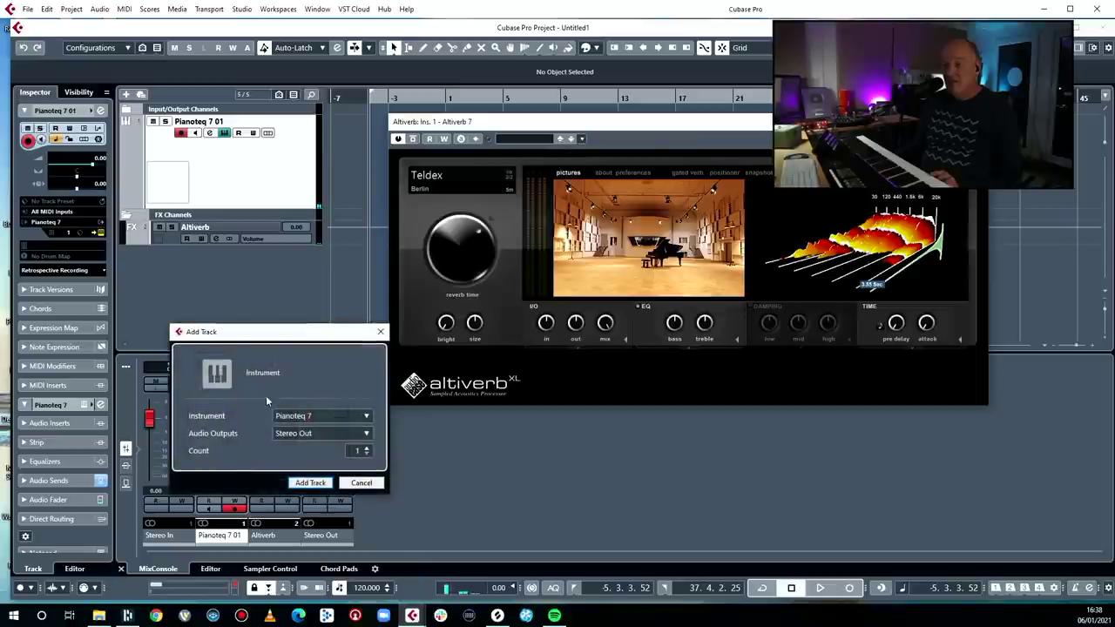
pyautogui.click(307, 422)
pyautogui.scroll(5, 295, 122)
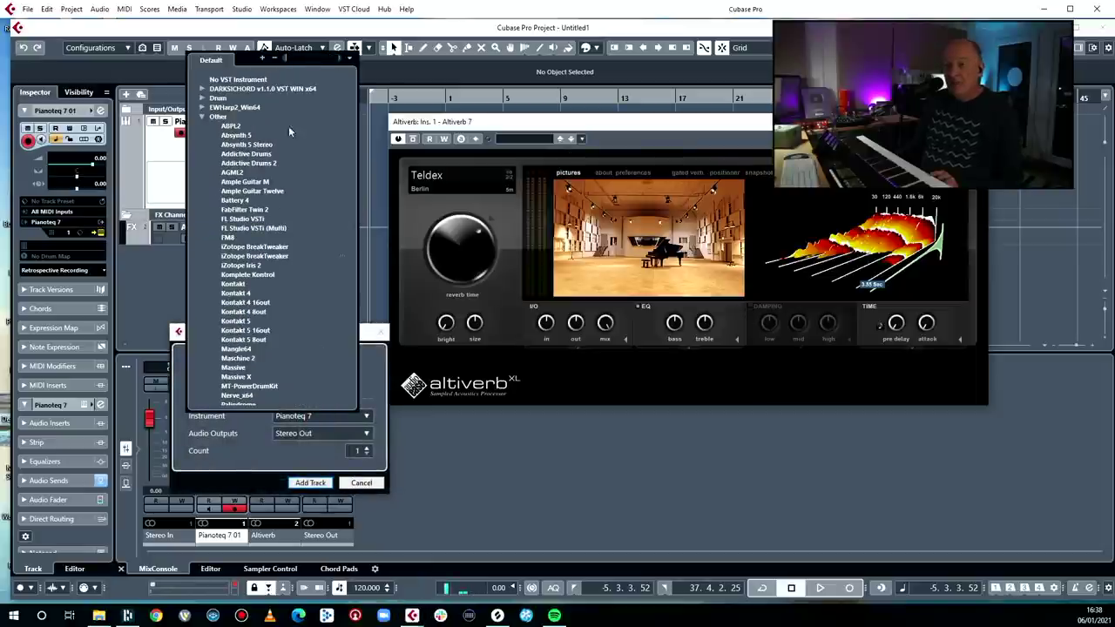
pyautogui.click(242, 174)
pyautogui.click(309, 483)
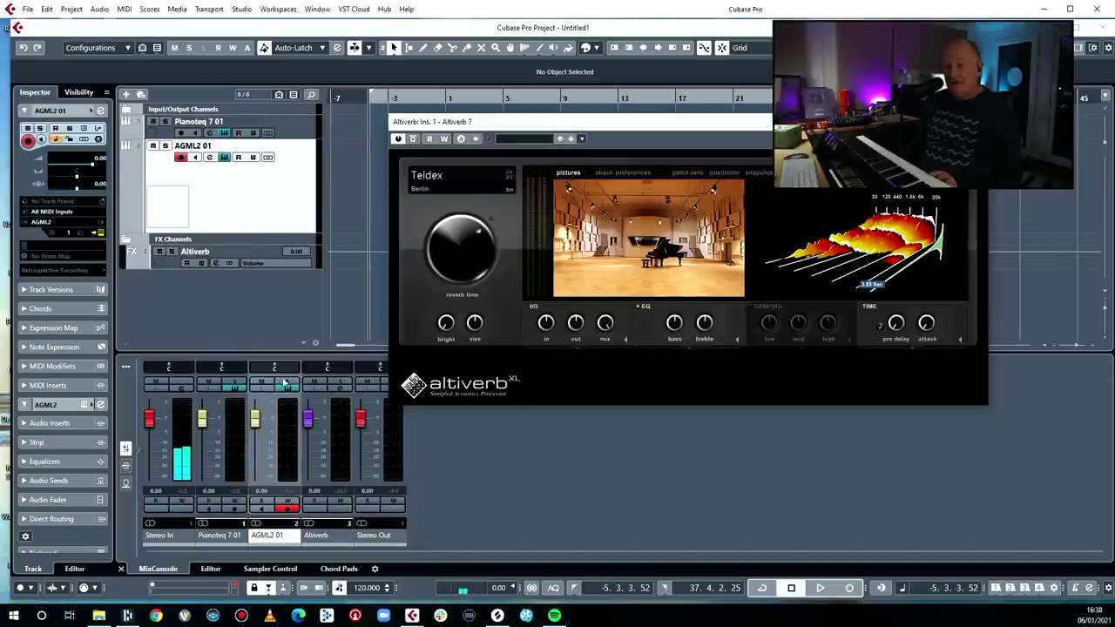
# - Route the AGML2 01 channel's second send to the Altiverb effect track, enable the send, and reselect the Pianoteq 7 01 track
pyautogui.click(126, 485)
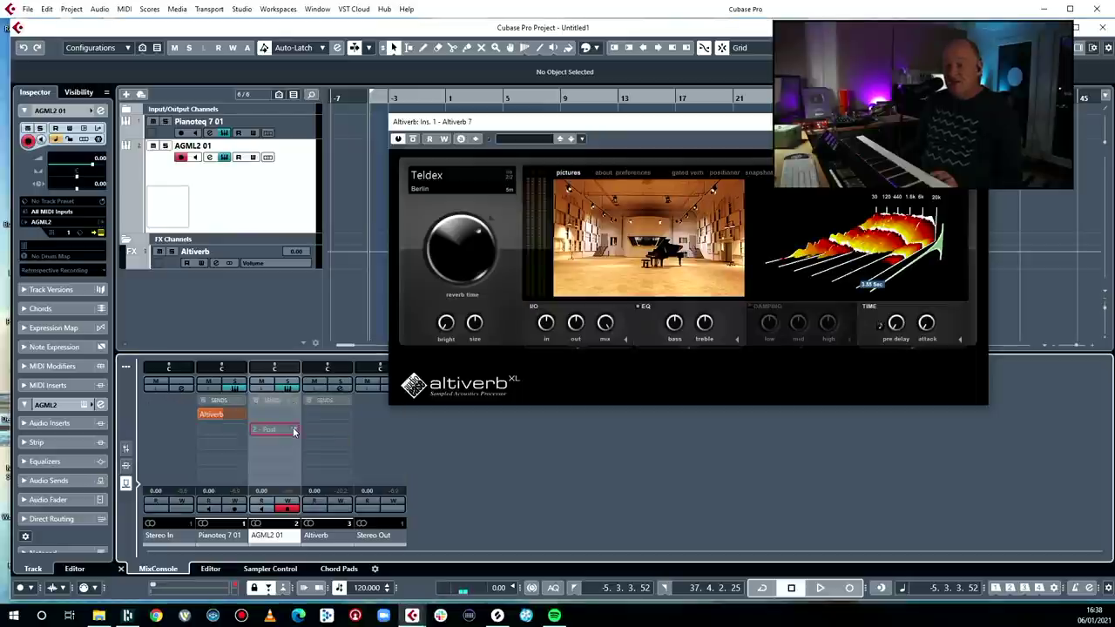
pyautogui.click(294, 430)
pyautogui.click(288, 478)
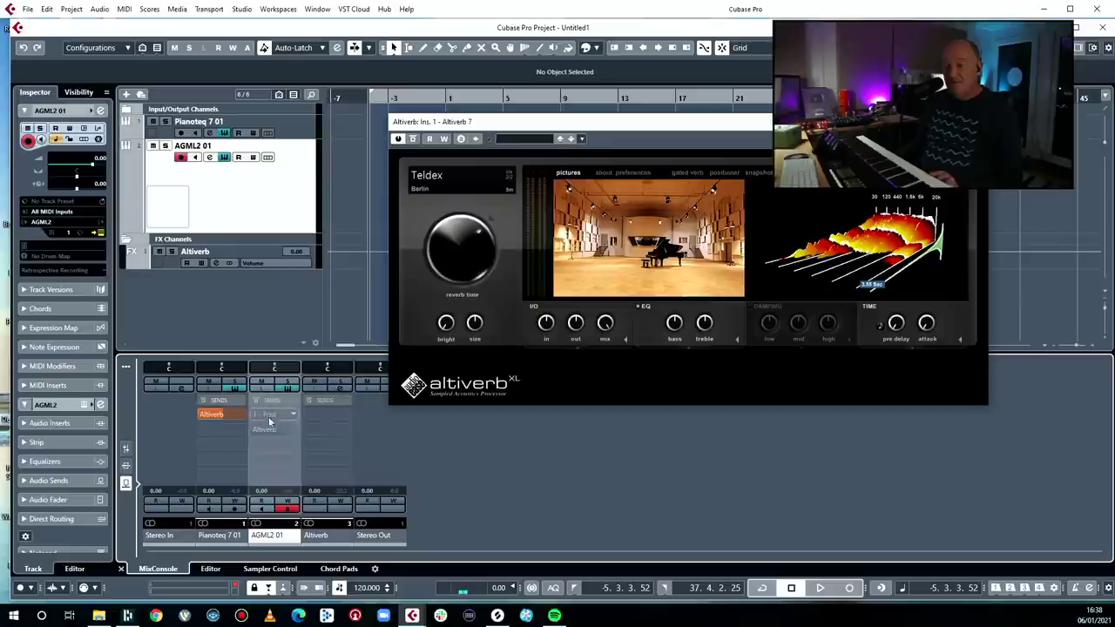
pyautogui.click(256, 430)
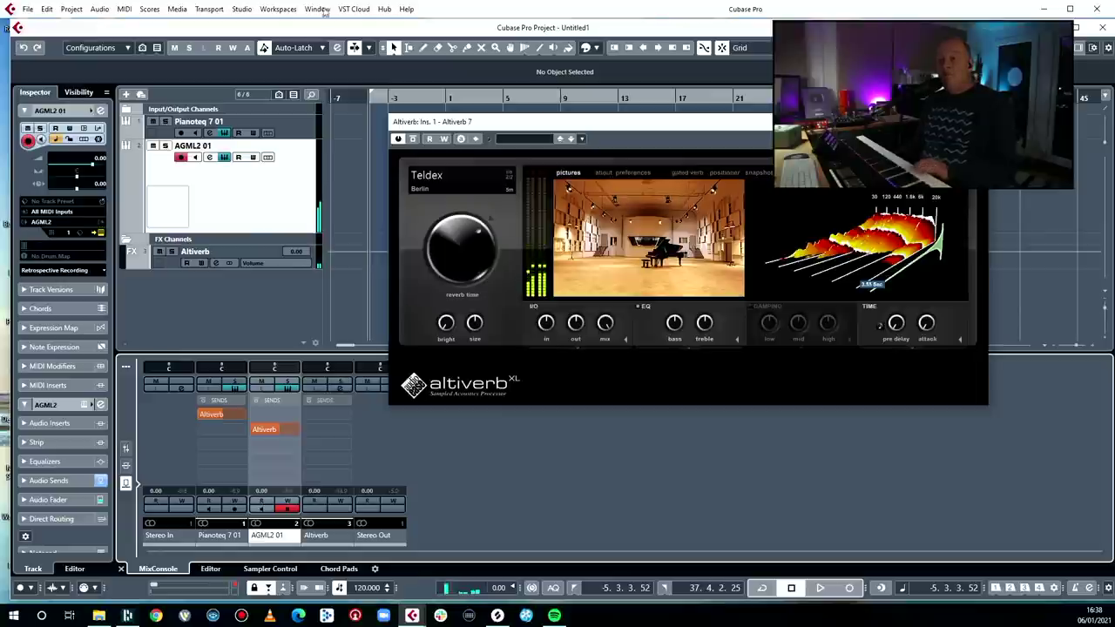
pyautogui.click(293, 131)
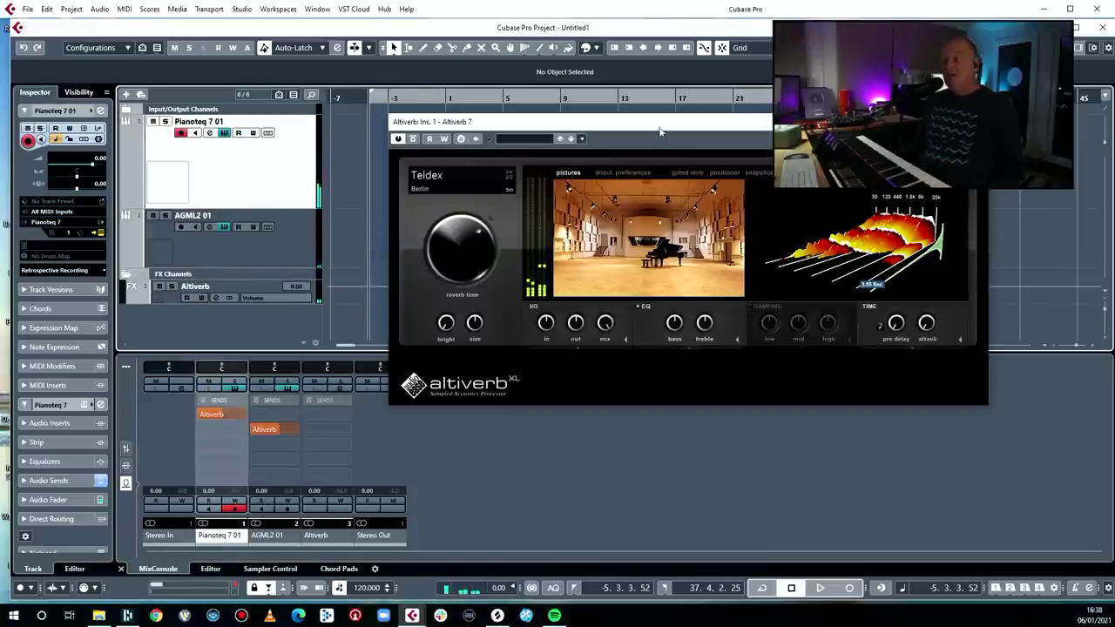
pyautogui.moveTo(659, 131); pyautogui.dragTo(698, 231)
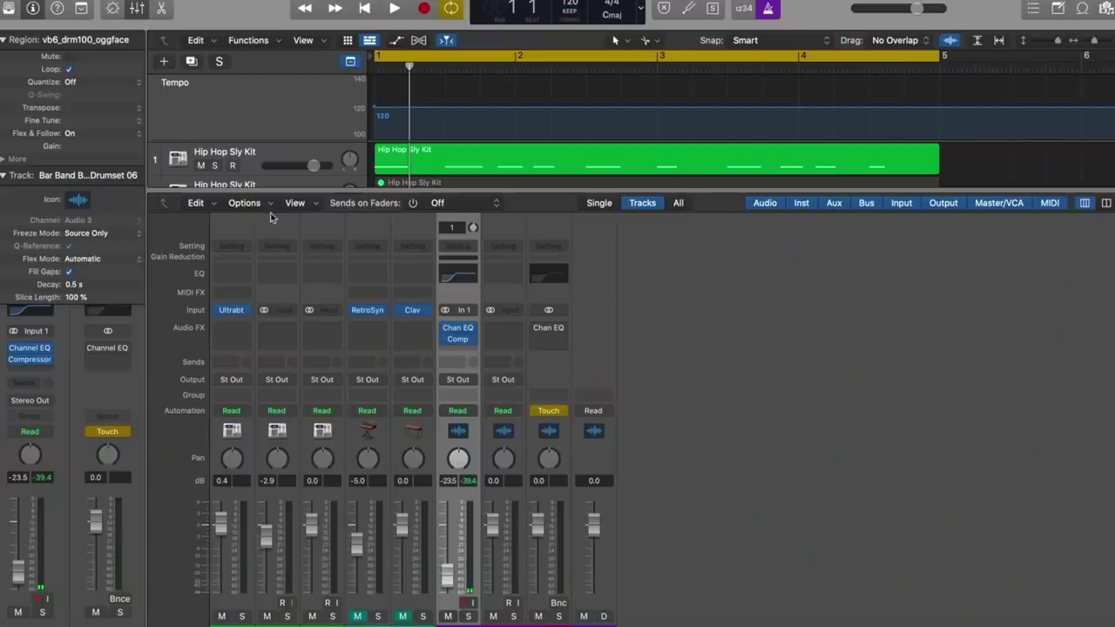
# - Switch to Logic Pro, create a new auxiliary channel strip and insert the Space Designer reverb on it
pyautogui.click(261, 203)
pyautogui.click(270, 220)
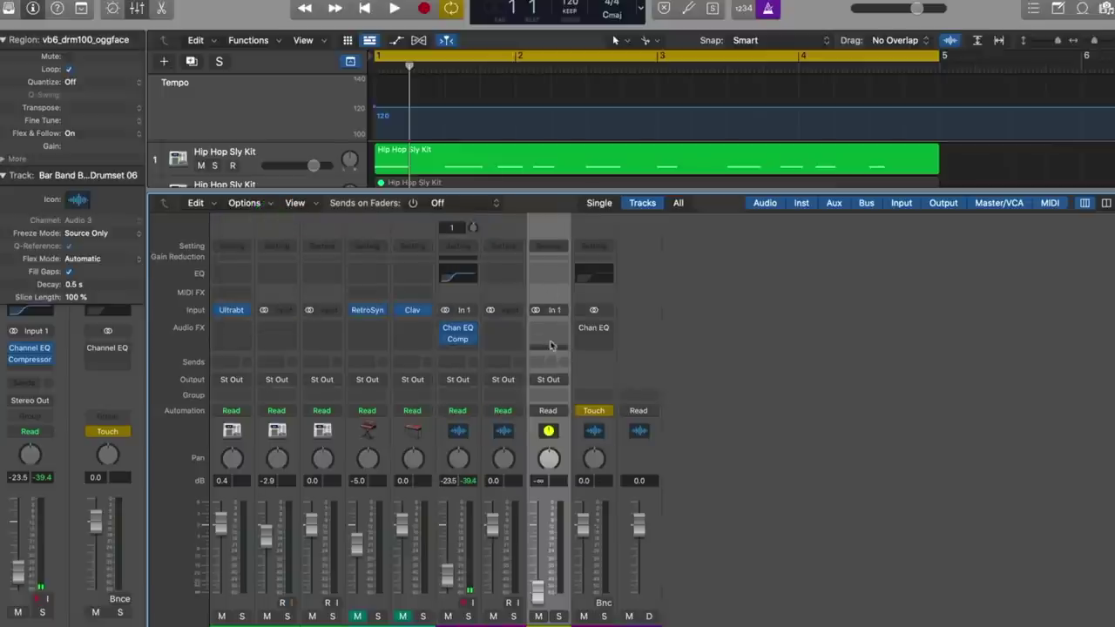
pyautogui.click(554, 331)
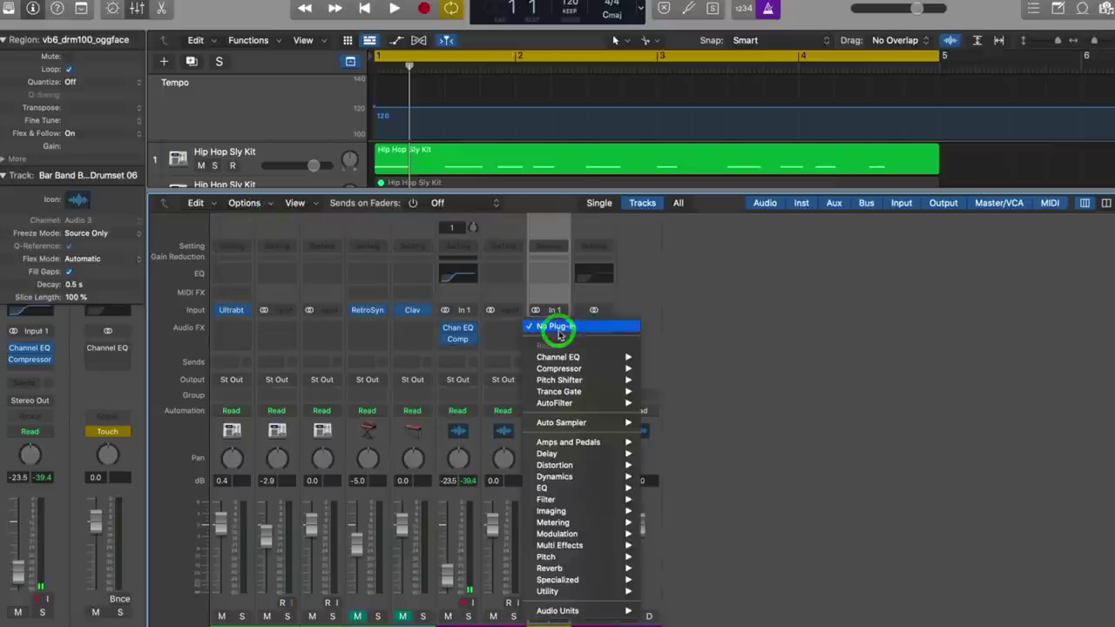
pyautogui.moveTo(562, 570)
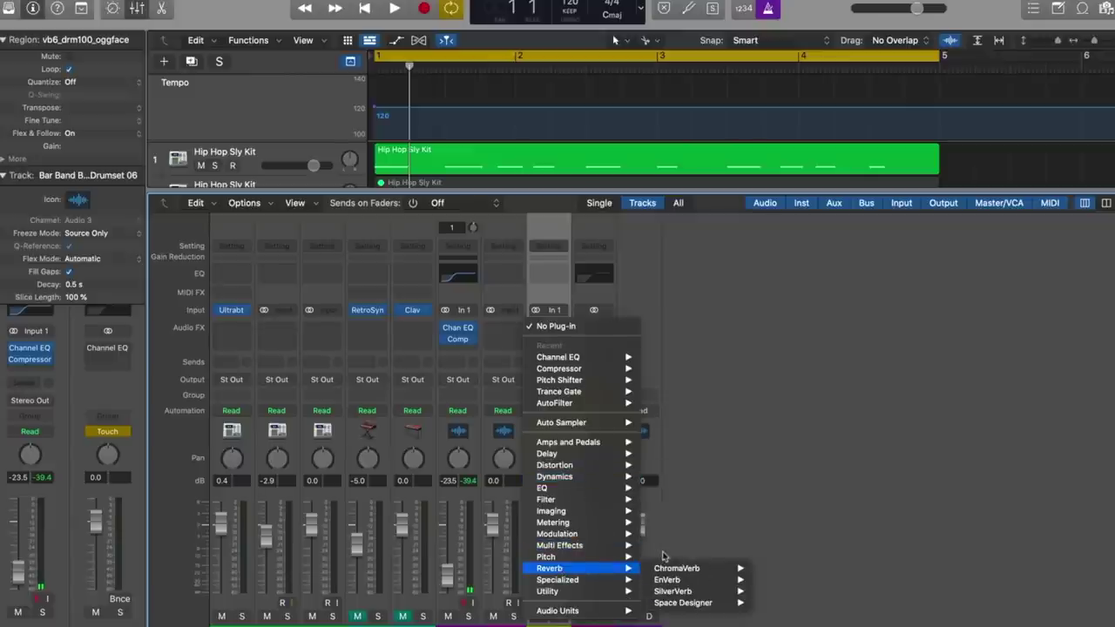
pyautogui.moveTo(685, 604)
pyautogui.click(796, 607)
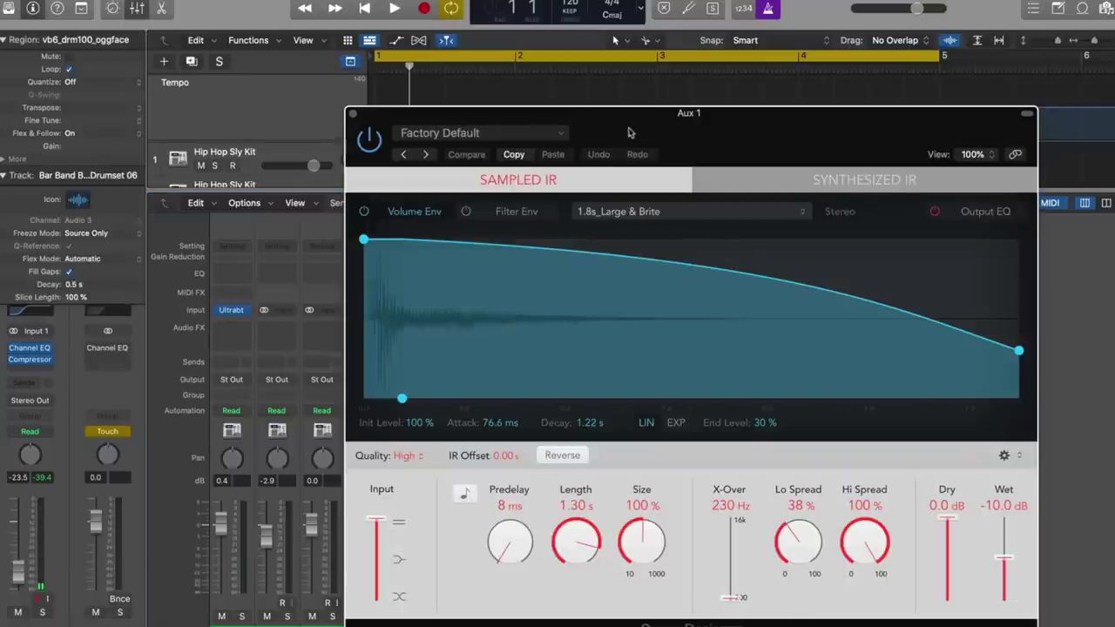
# - Compare Space Designer's Sampled IR and Synthesized IR modes
pyautogui.moveTo(637, 119); pyautogui.dragTo(433, 78)
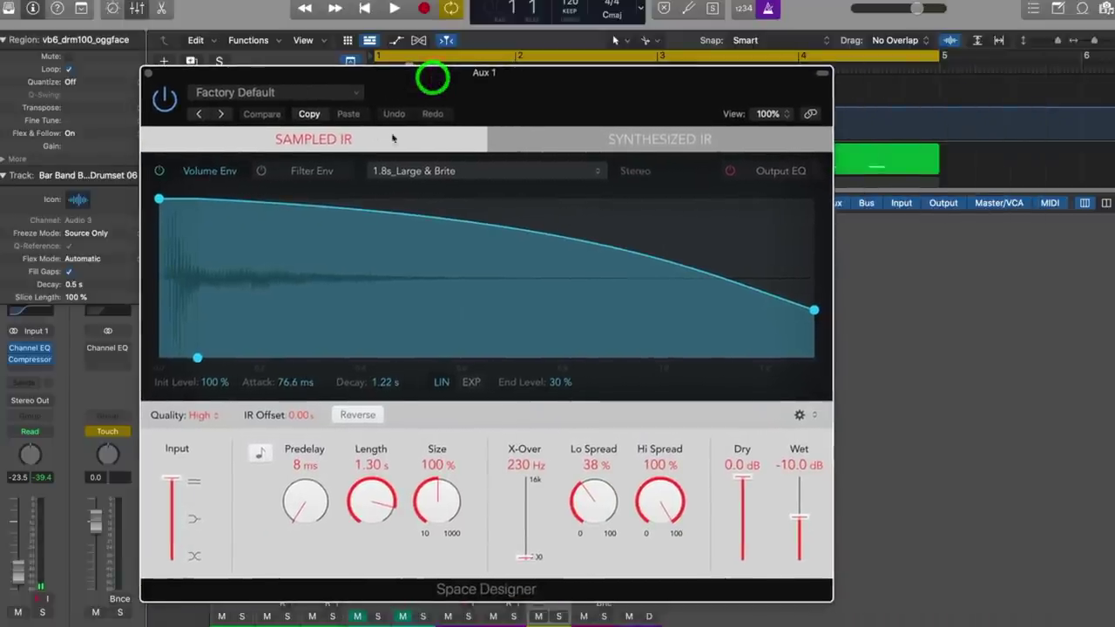
pyautogui.click(611, 141)
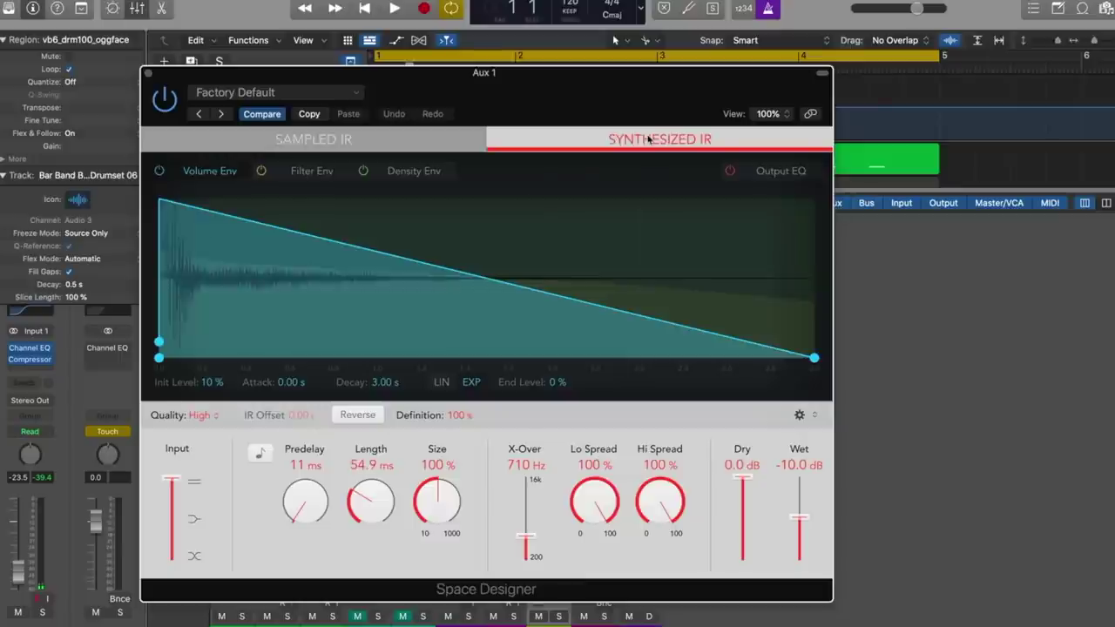
pyautogui.click(247, 138)
pyautogui.click(535, 137)
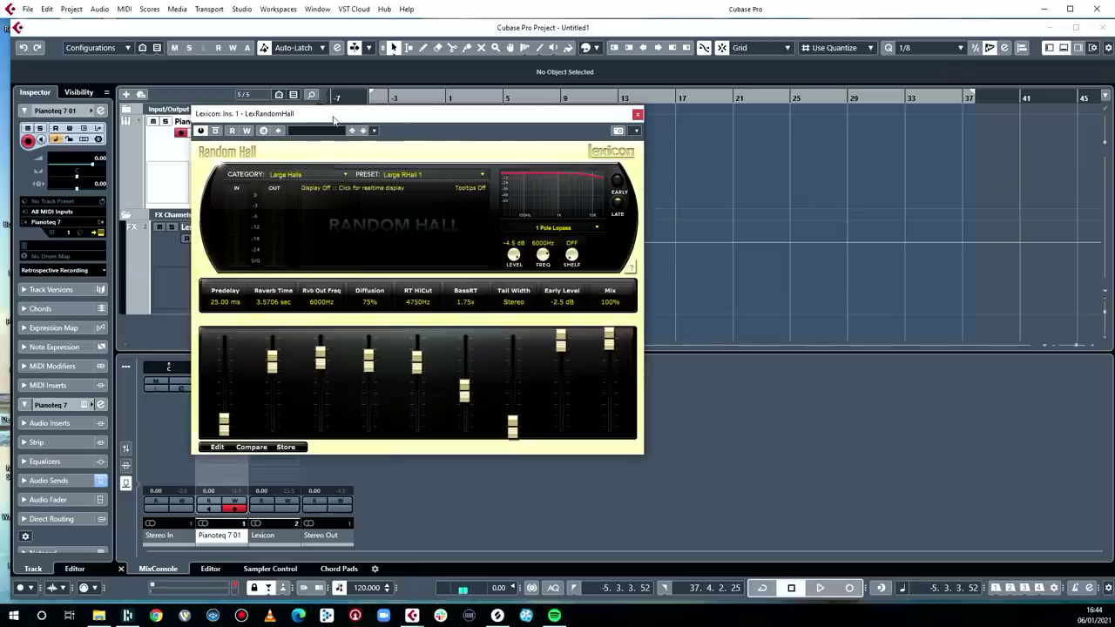
# - In Cubase, place the LexRandomHall window below the Pianoteq 7 01 track and sweep its Mix down and back to 100%
pyautogui.moveTo(318, 117)
pyautogui.mouseDown()
pyautogui.moveTo(313, 170)
pyautogui.moveTo(301, 119)
pyautogui.mouseUp()
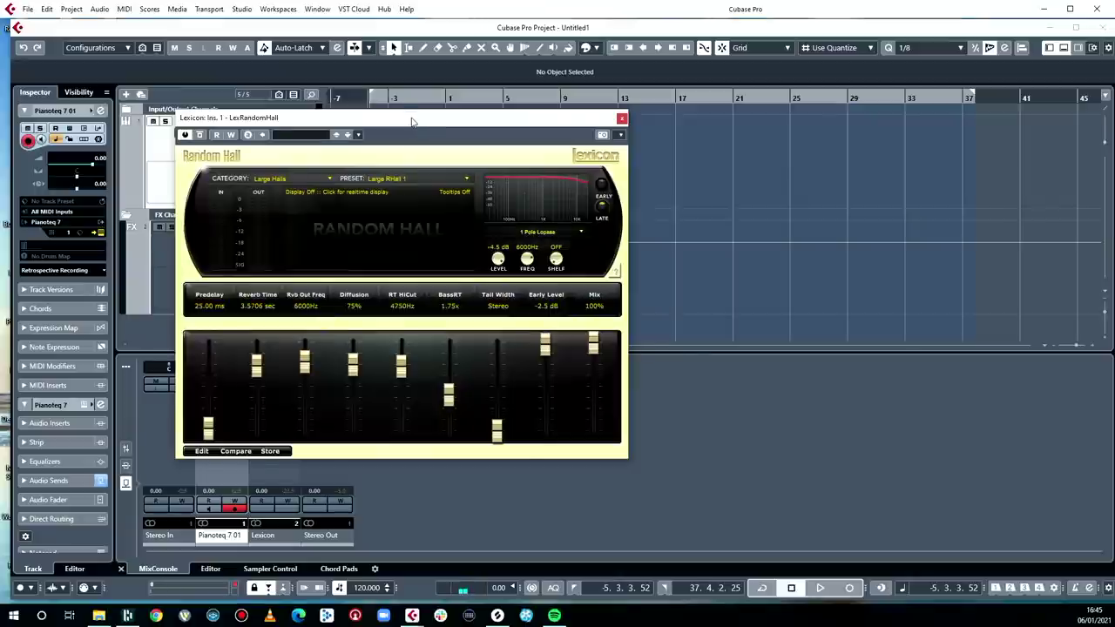
pyautogui.moveTo(414, 122); pyautogui.dragTo(439, 166)
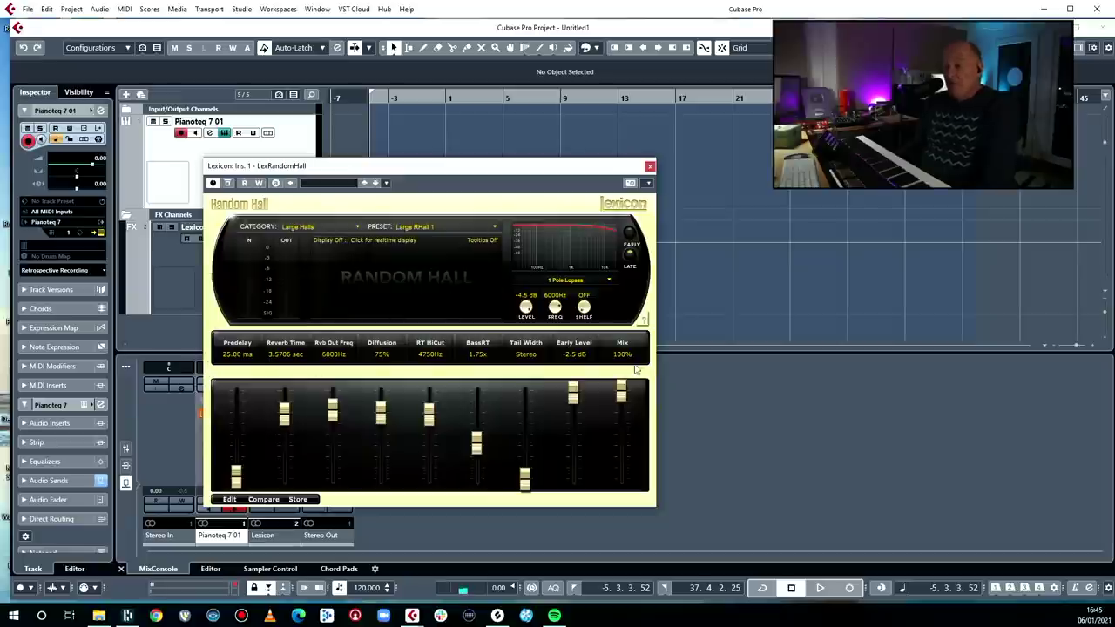
pyautogui.moveTo(621, 389); pyautogui.dragTo(621, 479)
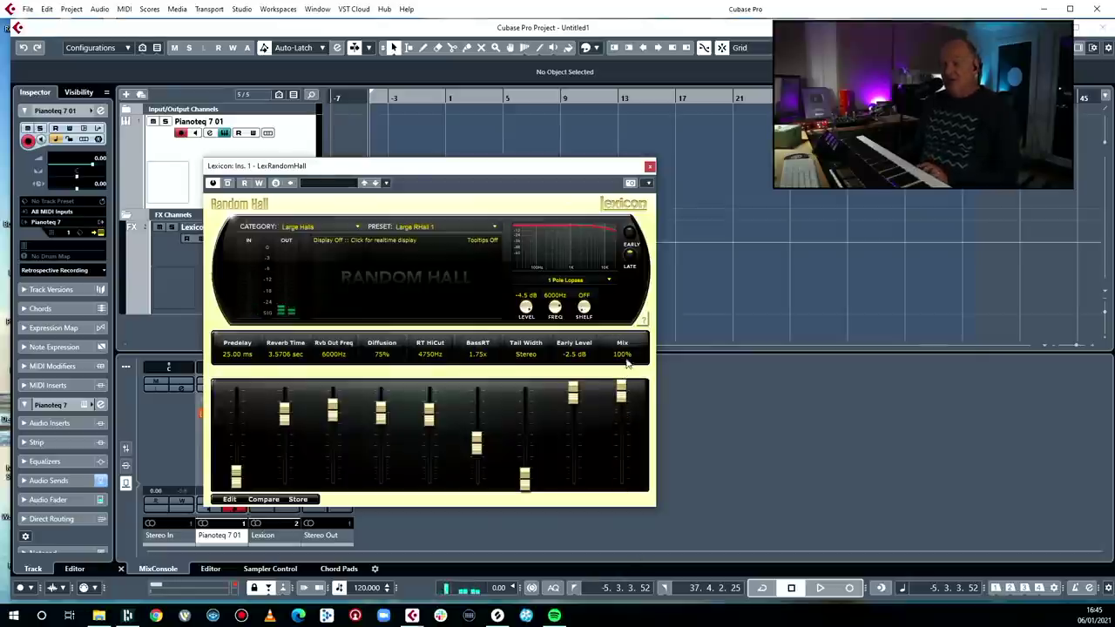
pyautogui.moveTo(385, 162)
pyautogui.mouseDown()
pyautogui.moveTo(478, 169)
pyautogui.moveTo(374, 174)
pyautogui.mouseUp()
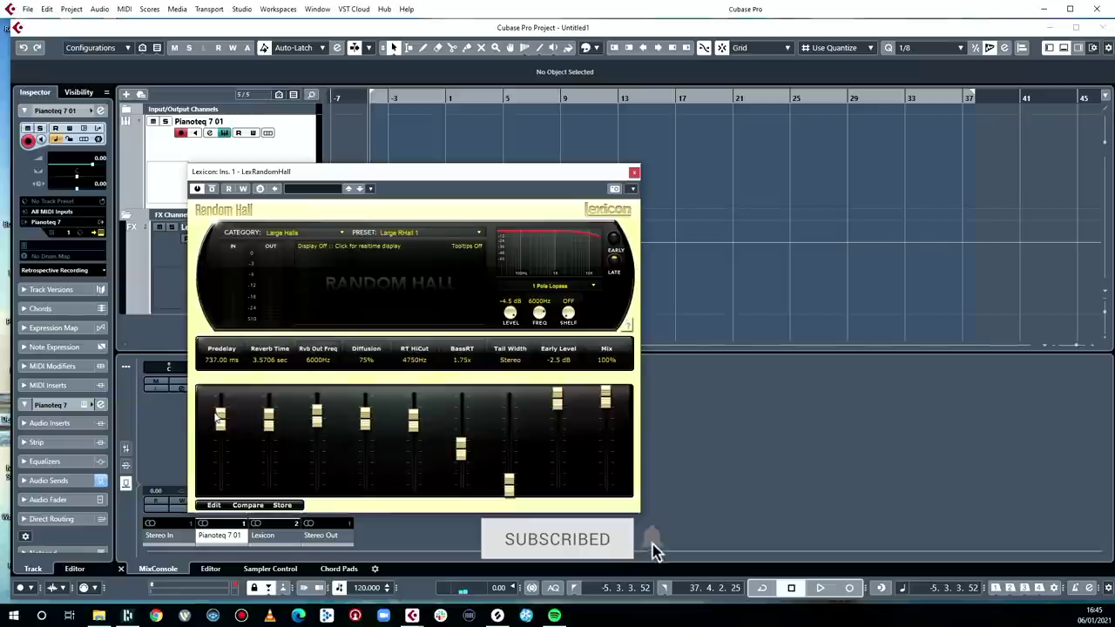
# - Set the Random Hall reverb's Predelay to 0.00 ms and Early Level to 0.0 dB, and reposition its window
pyautogui.moveTo(219, 418); pyautogui.dragTo(220, 460)
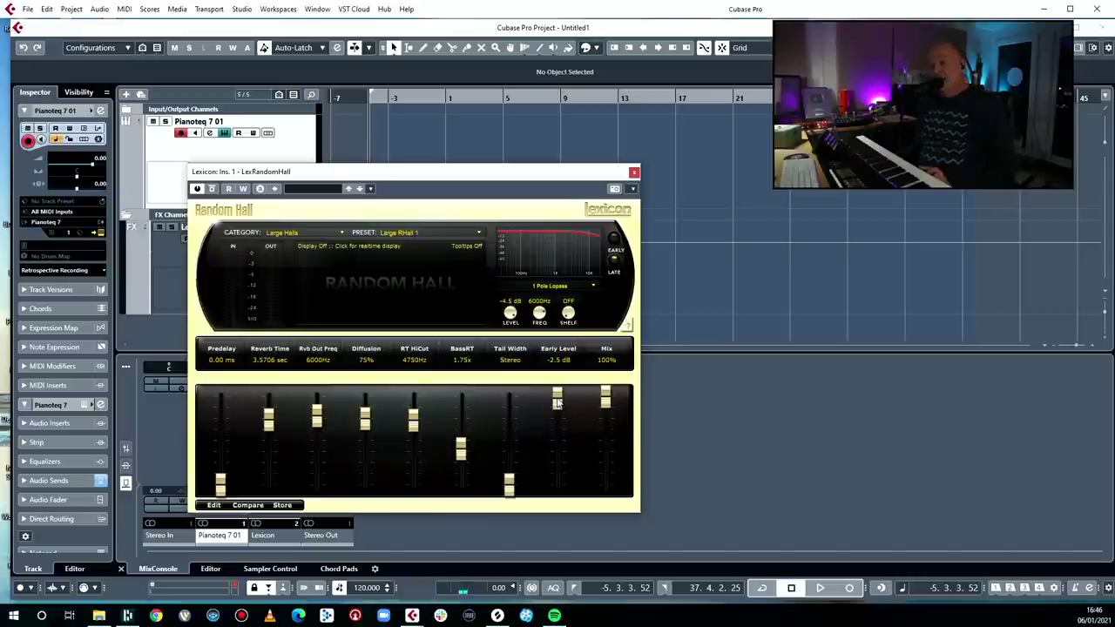
pyautogui.moveTo(558, 413); pyautogui.dragTo(560, 402)
pyautogui.moveTo(568, 500); pyautogui.dragTo(575, 354)
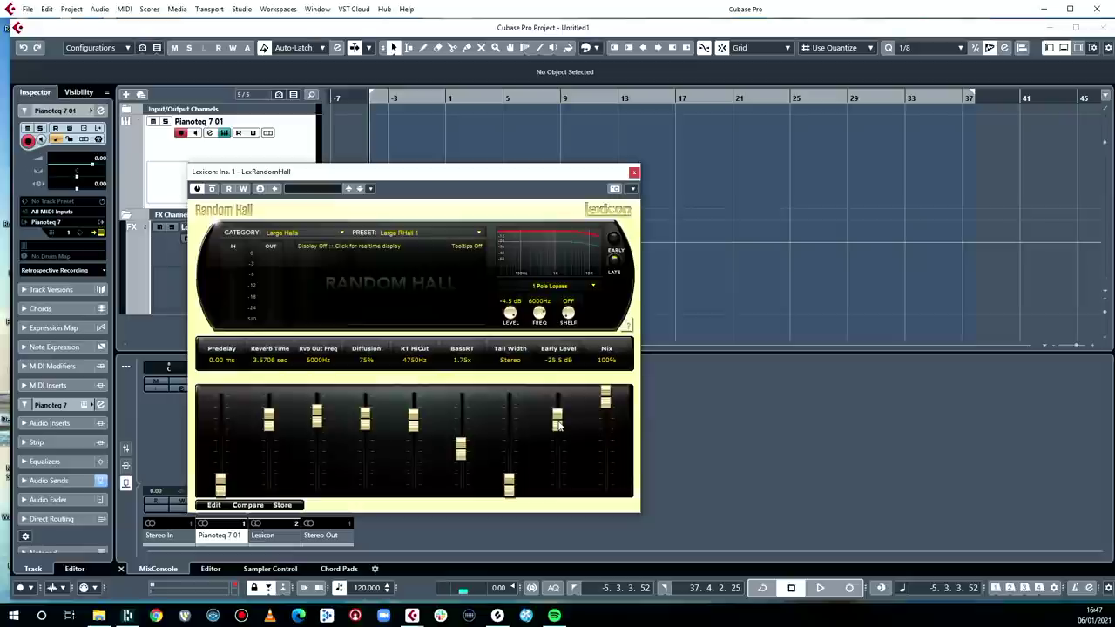
pyautogui.moveTo(557, 398)
pyautogui.mouseDown()
pyautogui.moveTo(557, 486)
pyautogui.moveTo(558, 398)
pyautogui.mouseUp()
pyautogui.moveTo(481, 179); pyautogui.dragTo(724, 129)
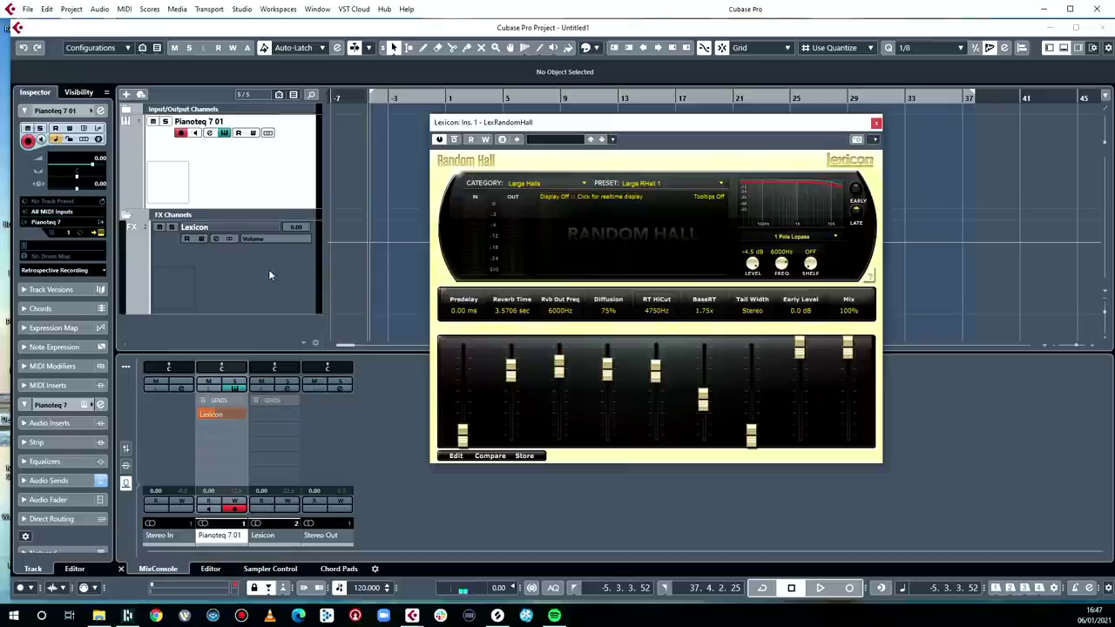
pyautogui.moveTo(636, 125); pyautogui.dragTo(319, 183)
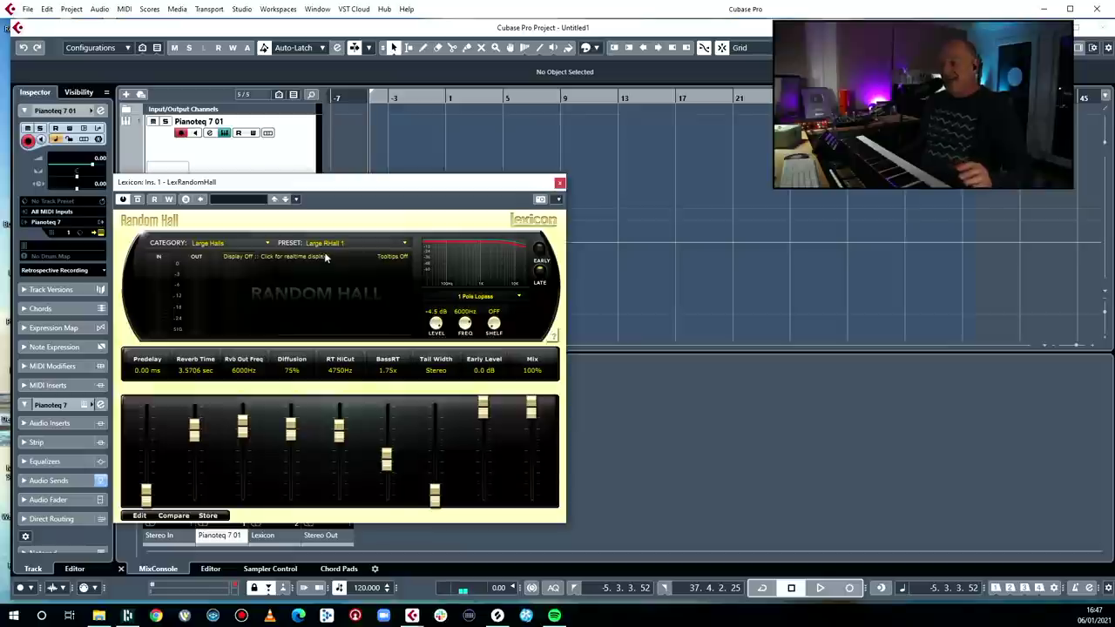
pyautogui.moveTo(384, 186); pyautogui.dragTo(427, 172)
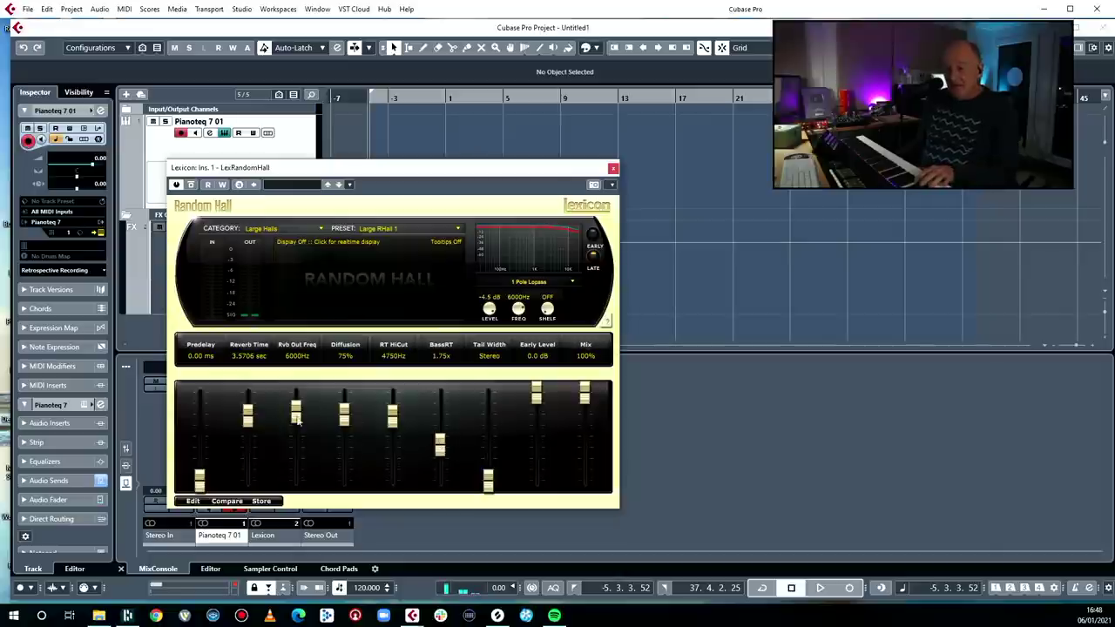
# - Set the Random Hall Reverb Time to 1.1457 sec and, after trying 17% Diffusion, raise Diffusion to 100%
pyautogui.moveTo(248, 420); pyautogui.dragTo(256, 458)
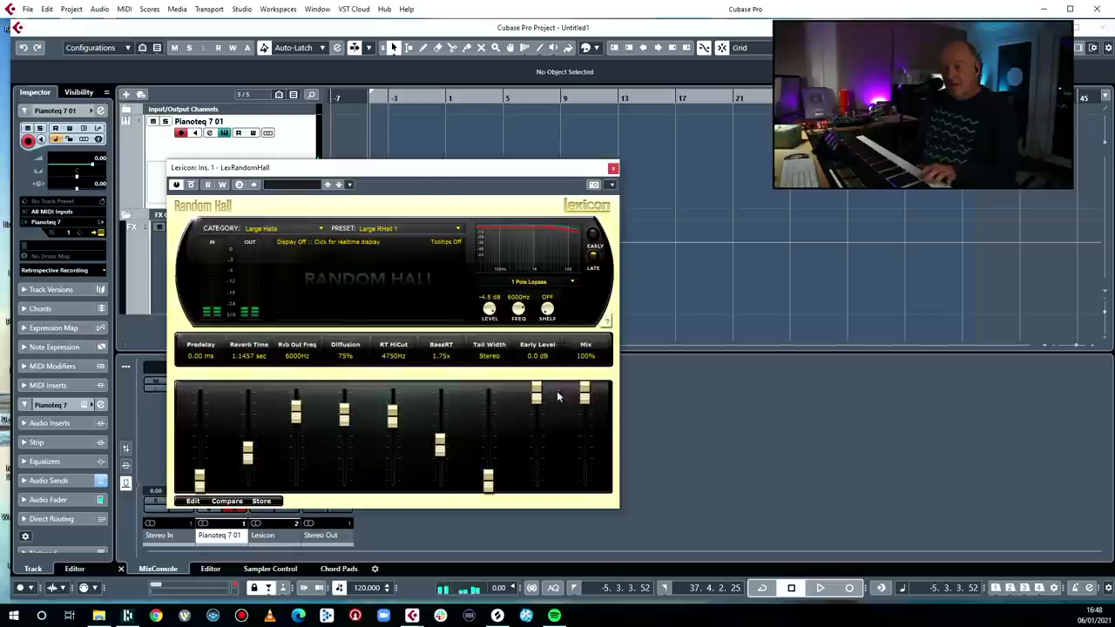
pyautogui.moveTo(536, 394)
pyautogui.mouseDown()
pyautogui.moveTo(549, 507)
pyautogui.moveTo(536, 394)
pyautogui.mouseUp()
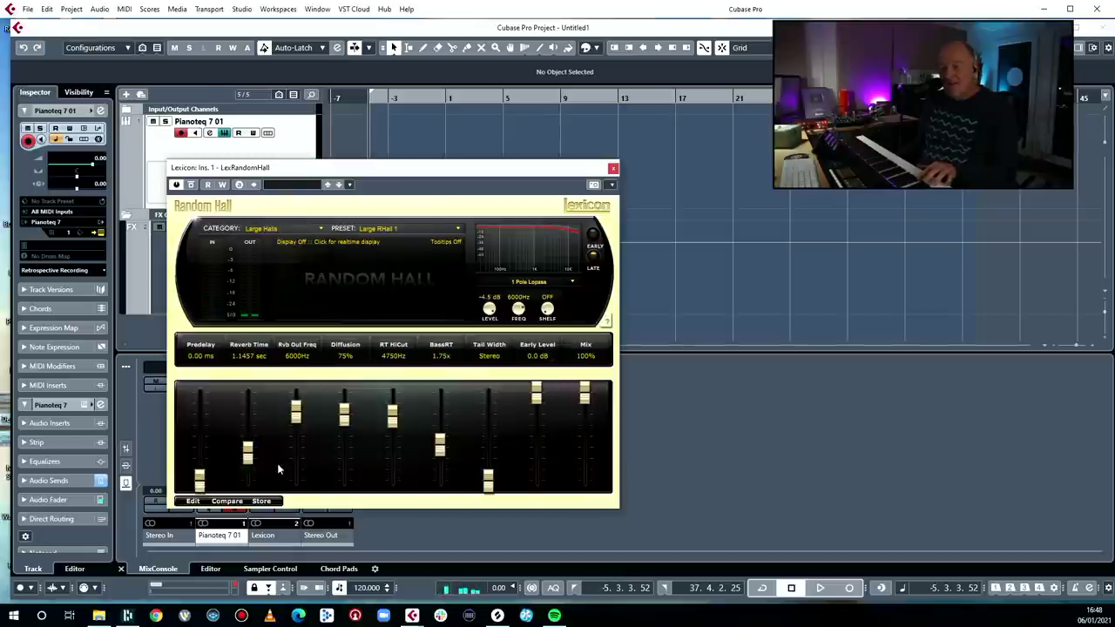
pyautogui.moveTo(344, 415); pyautogui.dragTo(345, 470)
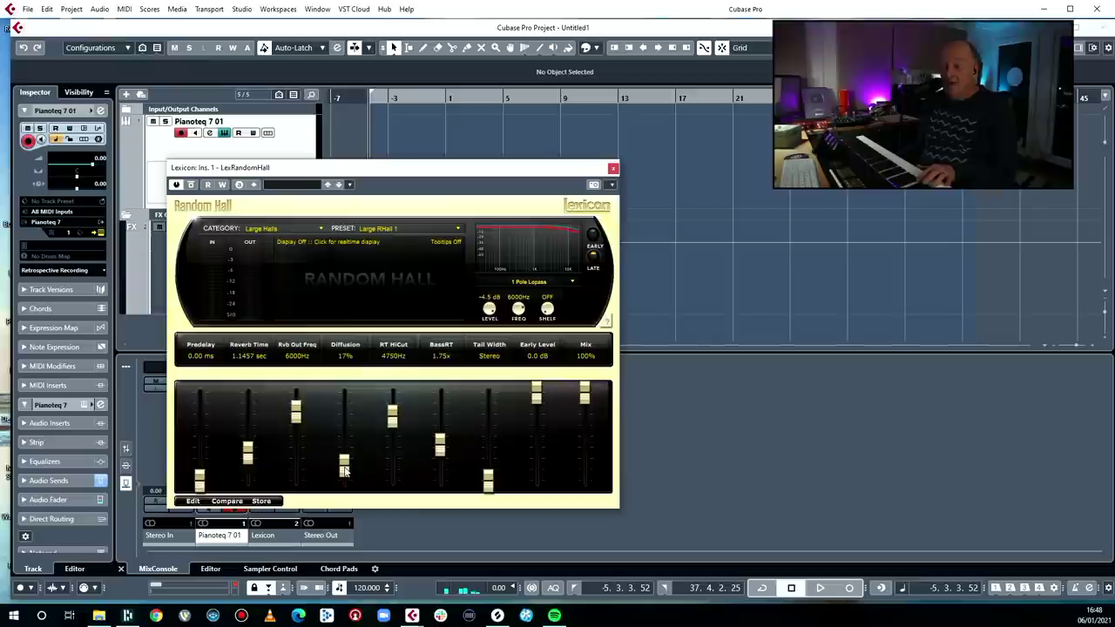
pyautogui.moveTo(344, 470); pyautogui.dragTo(345, 390)
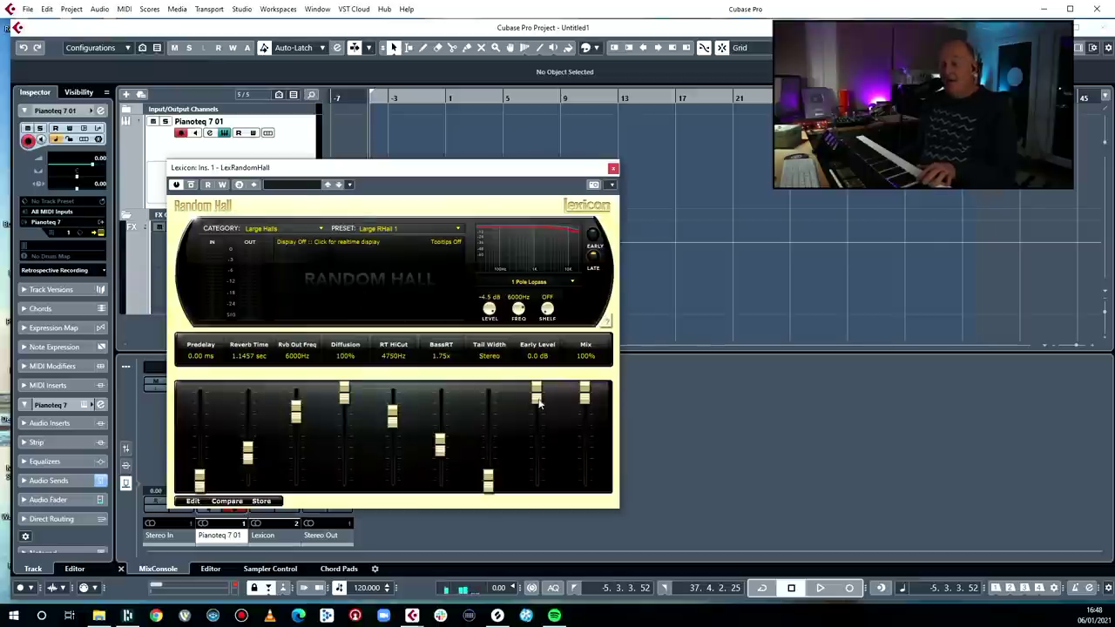
# - Turn the Random Hall Early Level off and set Predelay to 105 ms with a Reverb Time of 2.6666 sec
pyautogui.moveTo(536, 394); pyautogui.dragTo(536, 483)
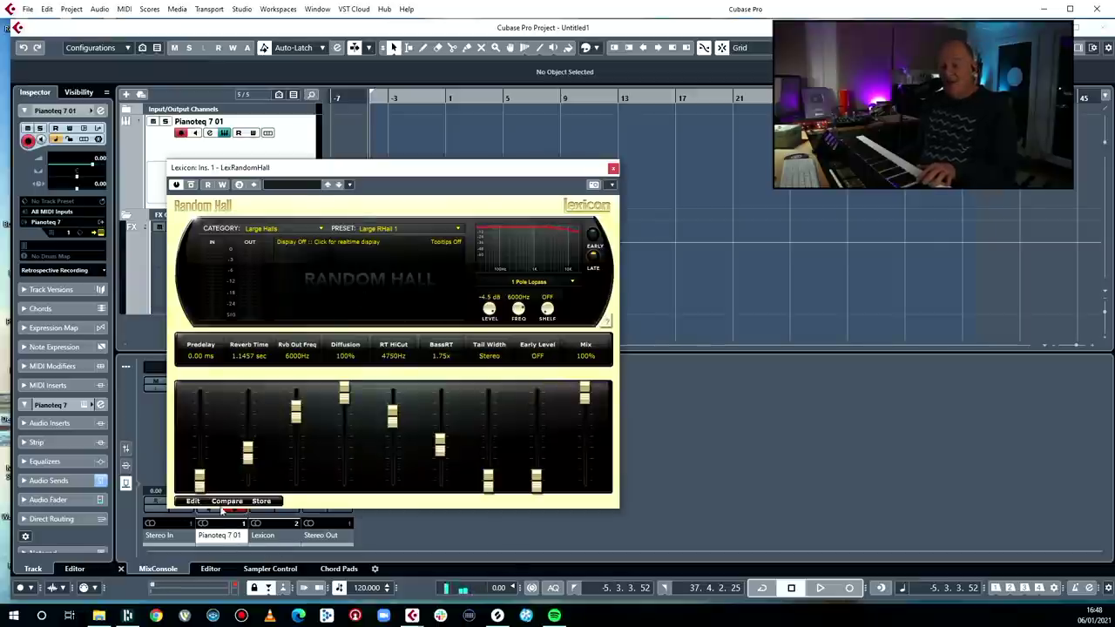
pyautogui.moveTo(200, 481); pyautogui.dragTo(256, 427)
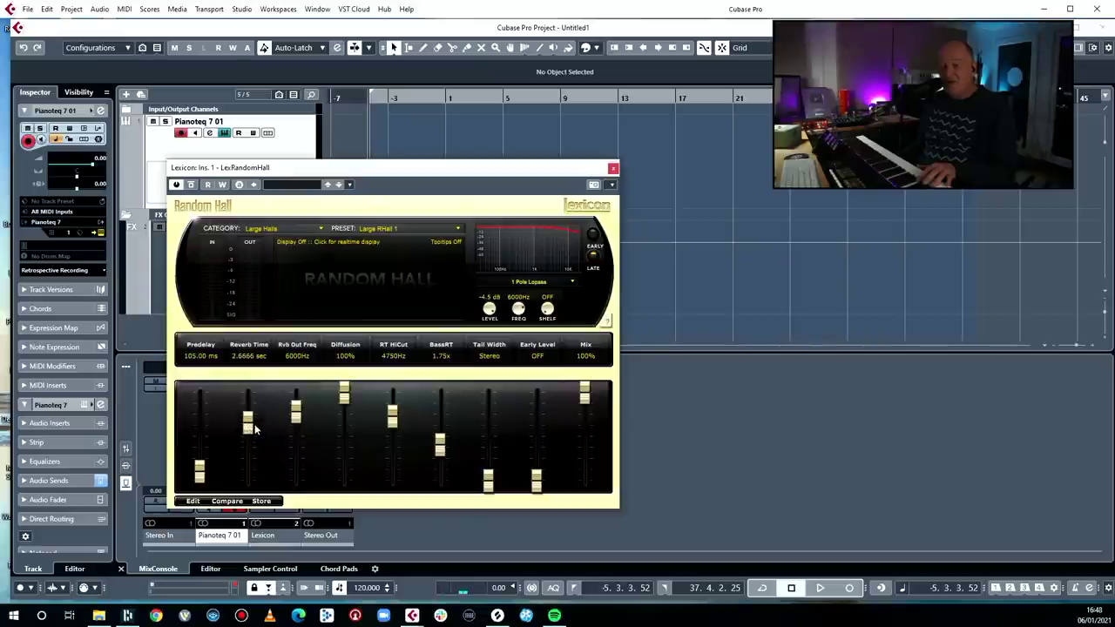